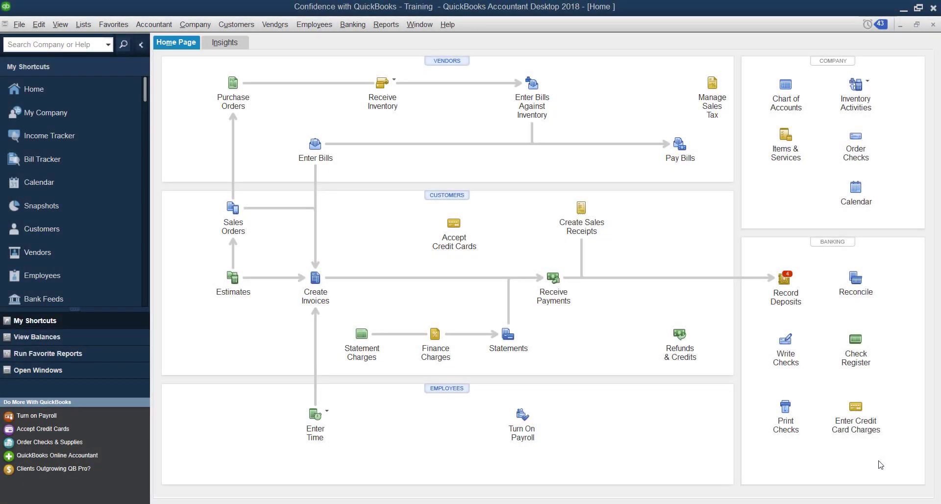
Open the Lists menu to show the available company lists.
click(83, 25)
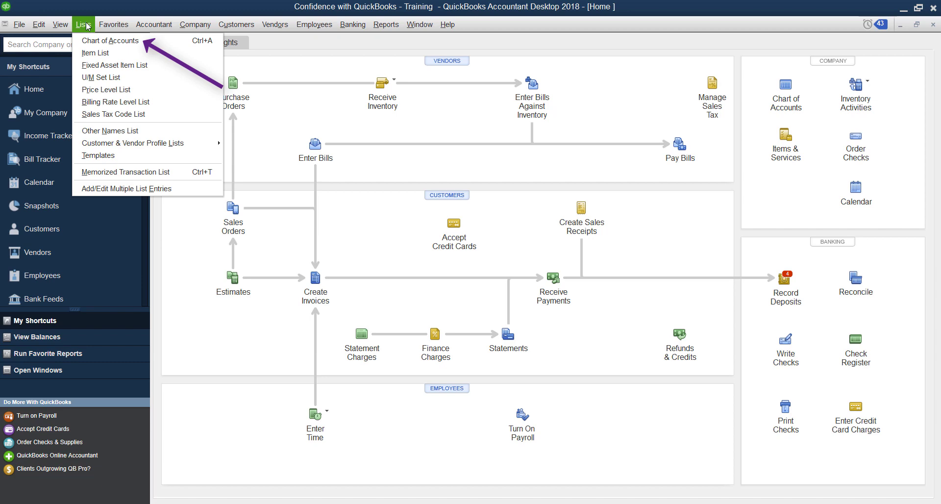
From the Chart of Accounts, start a new account with Loan as its type.
click(106, 42)
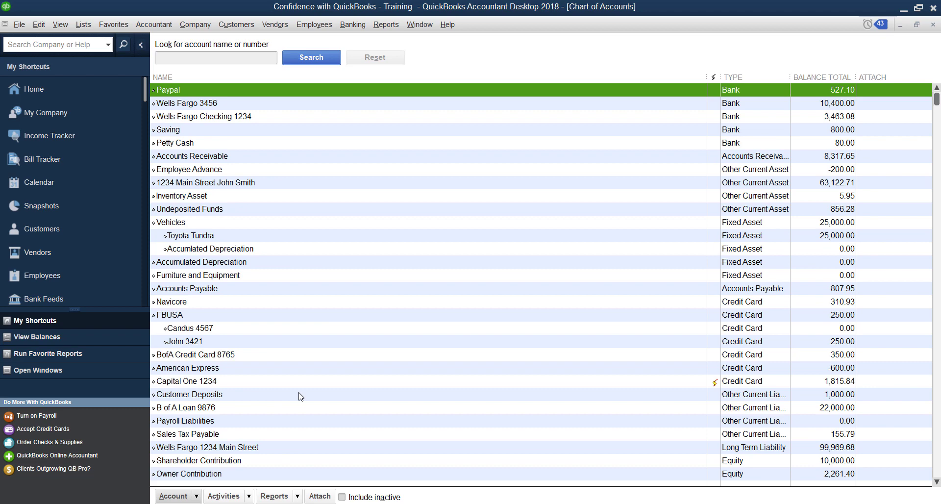
click(173, 496)
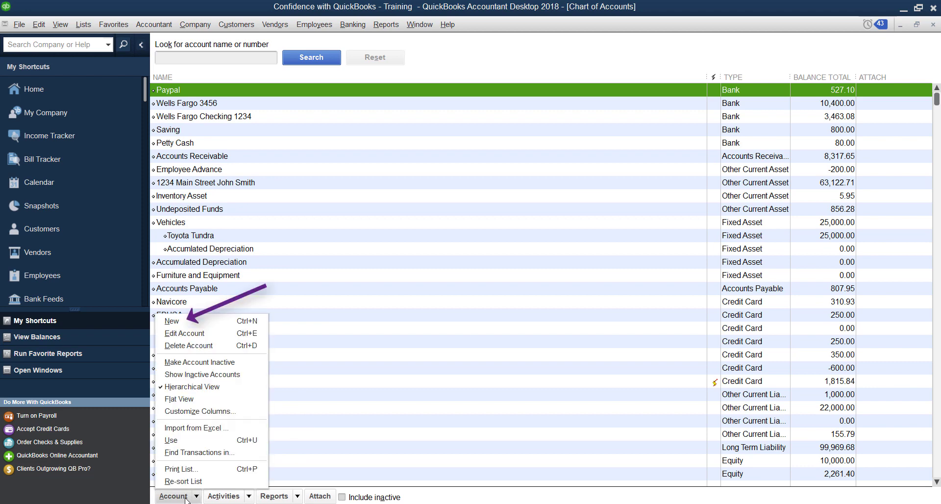
click(173, 321)
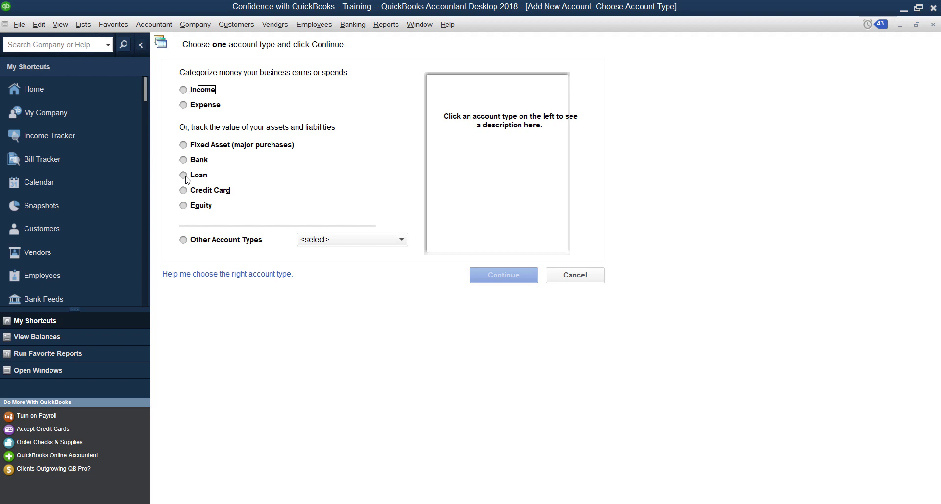
click(185, 177)
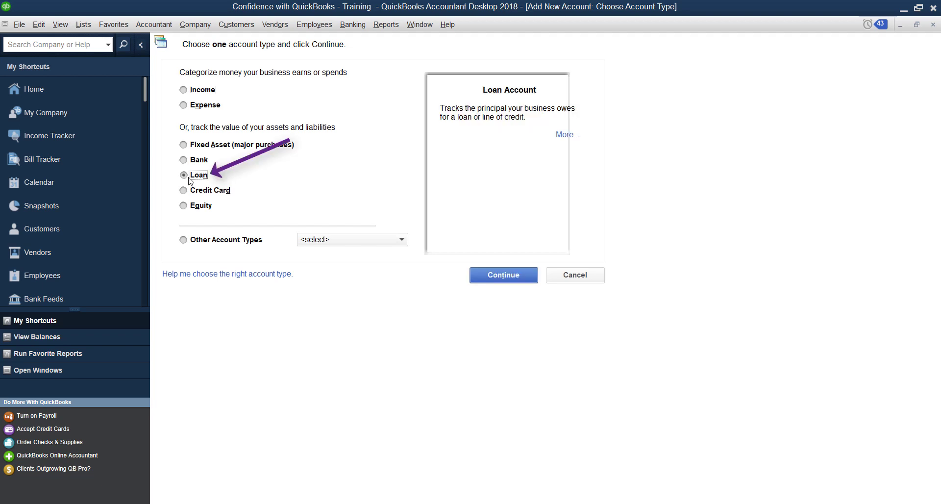
click(341, 244)
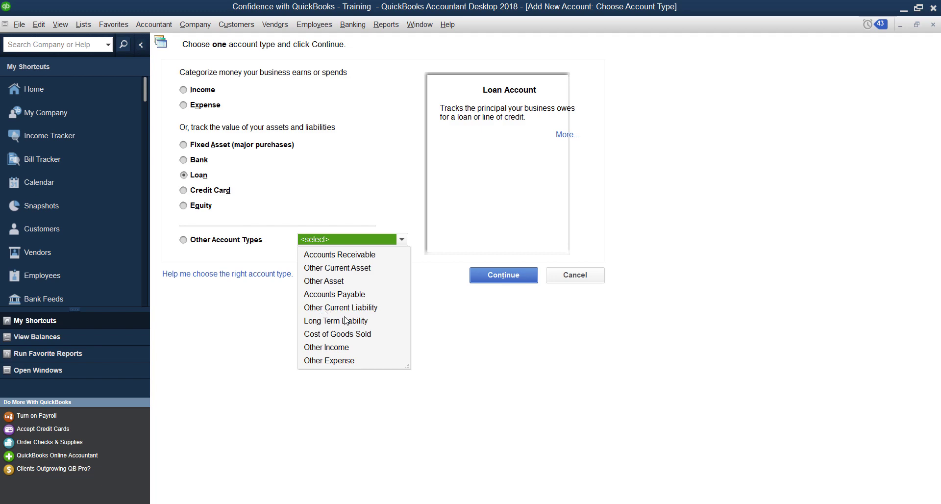
click(356, 177)
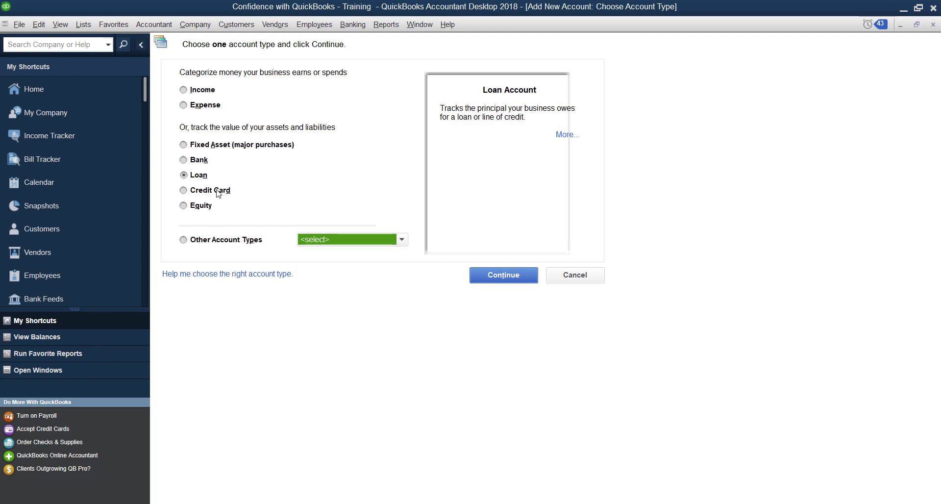
Keep Other Current Liability, name it 'Bank of America Line of Credit', keep the Other current liabilities tax line.
click(486, 281)
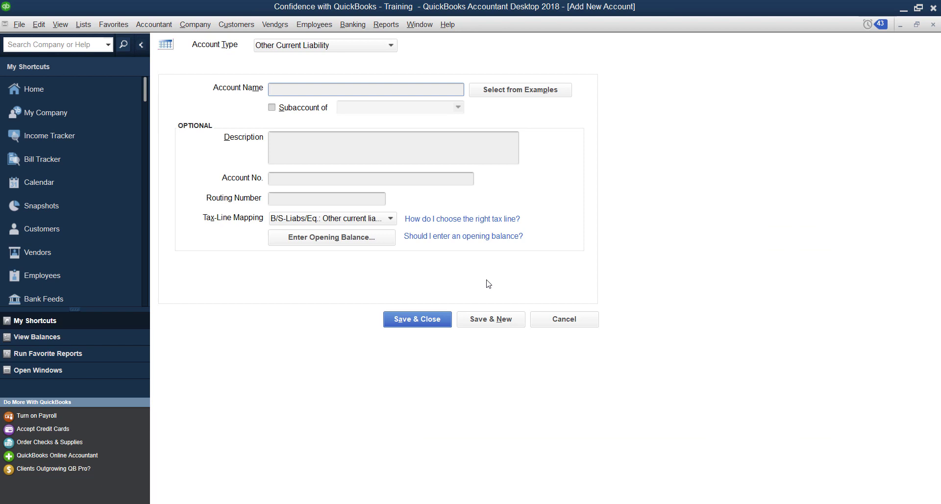
click(263, 50)
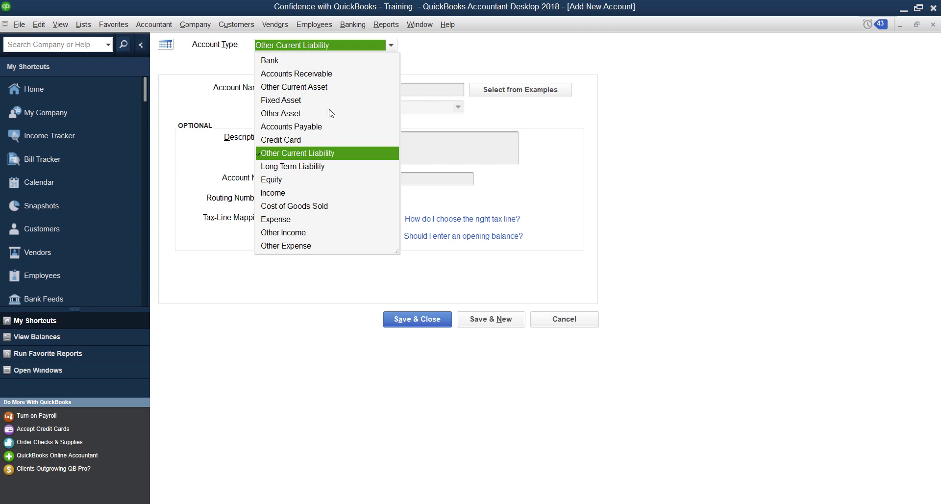
click(444, 95)
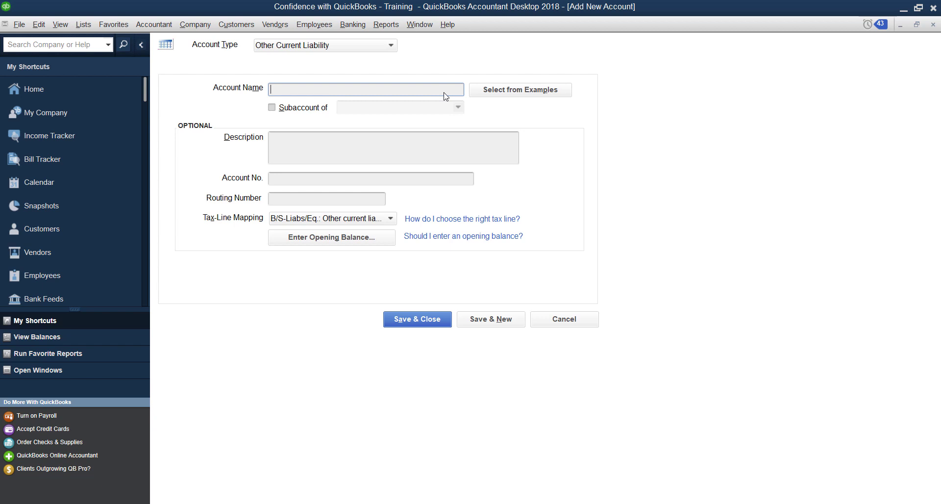
text(Line of Cr)
text(edit)
text(Bank of Amer)
text(ica)
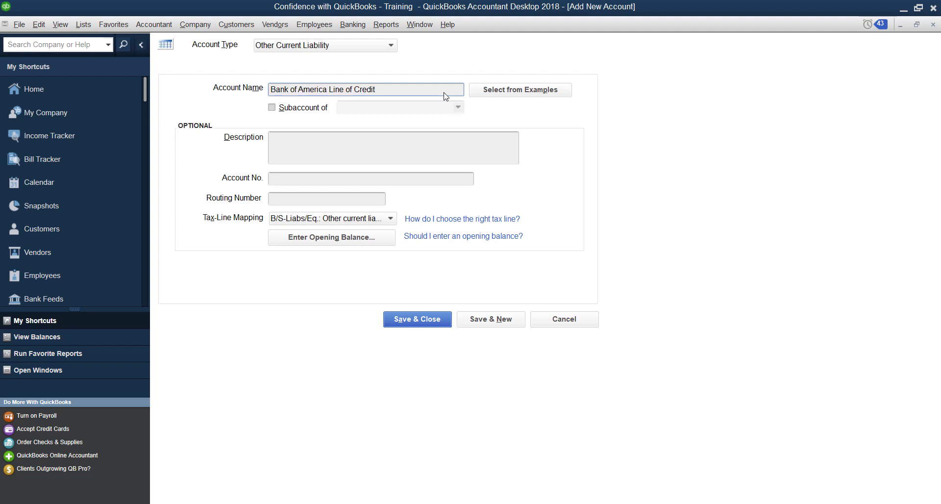
click(453, 86)
click(289, 147)
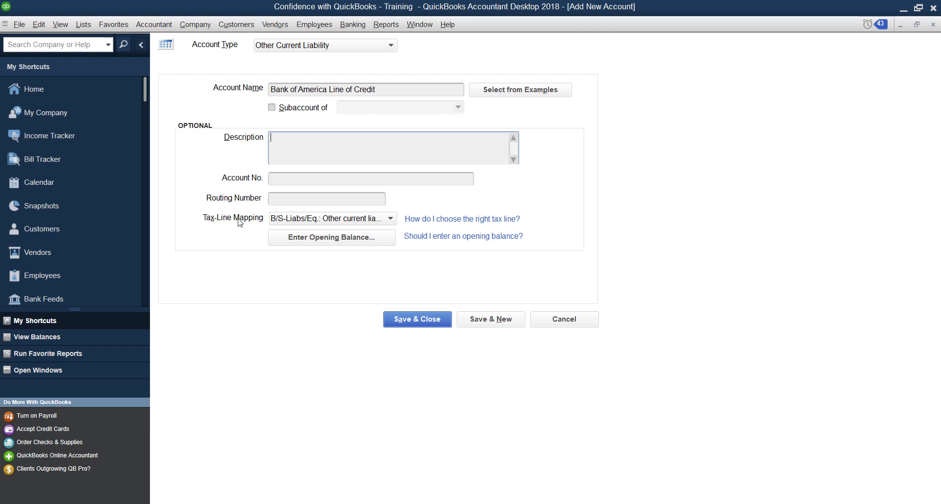
click(313, 220)
click(312, 220)
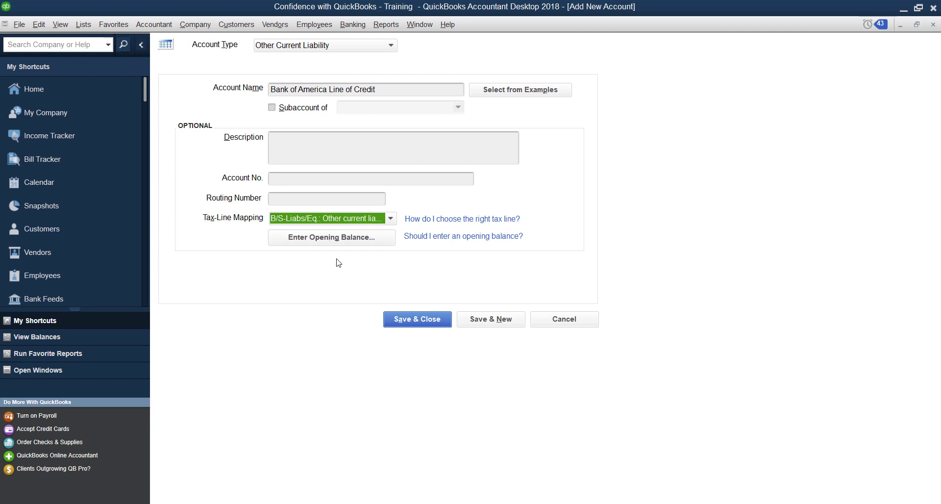
Save the Bank of America Line of Credit account and check its empty 0.00 register.
click(427, 317)
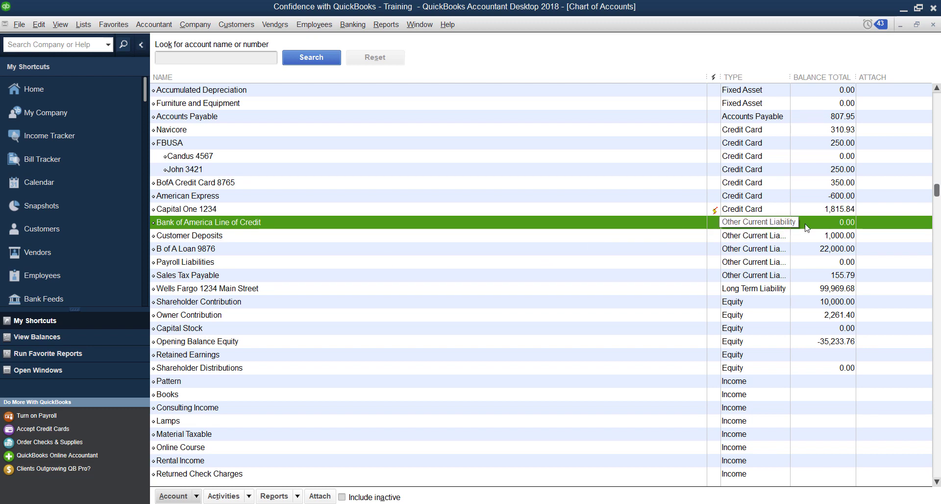
double_click(847, 223)
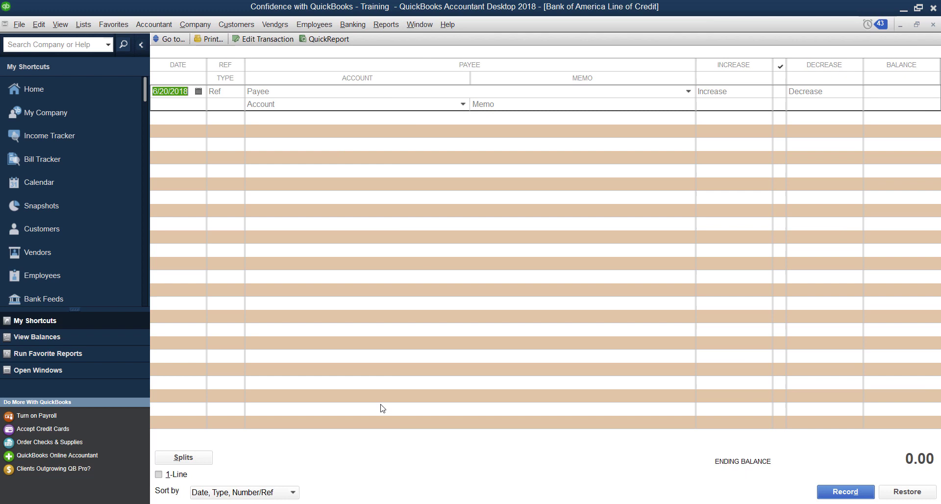
click(934, 24)
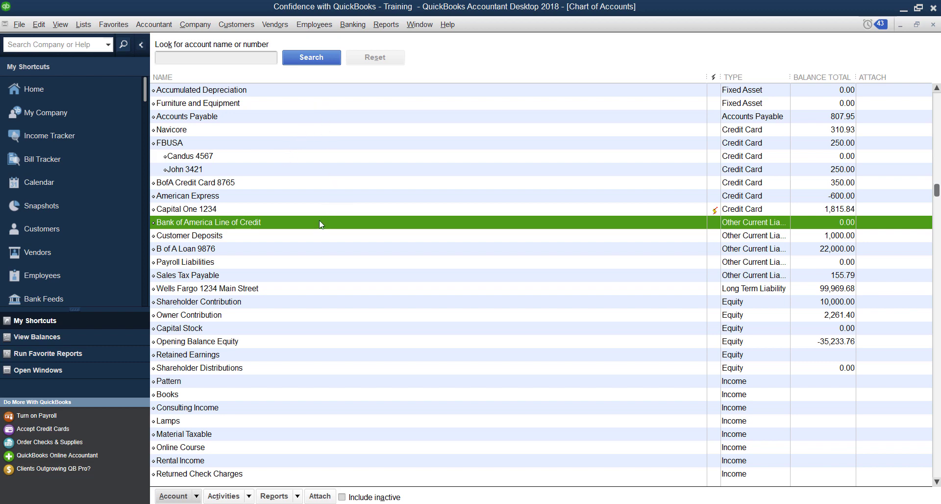
Start a funds transfer from Bank of America Line of Credit to Wells Fargo Checking 1234.
click(351, 25)
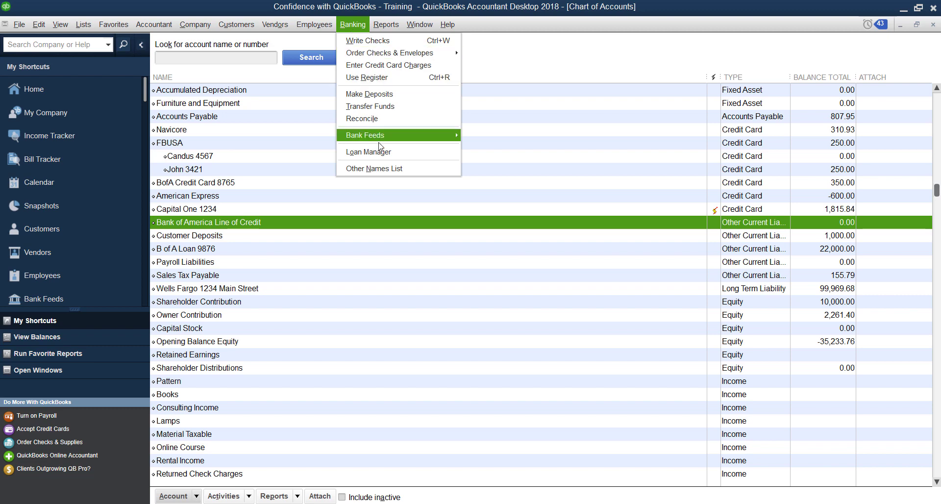
click(370, 106)
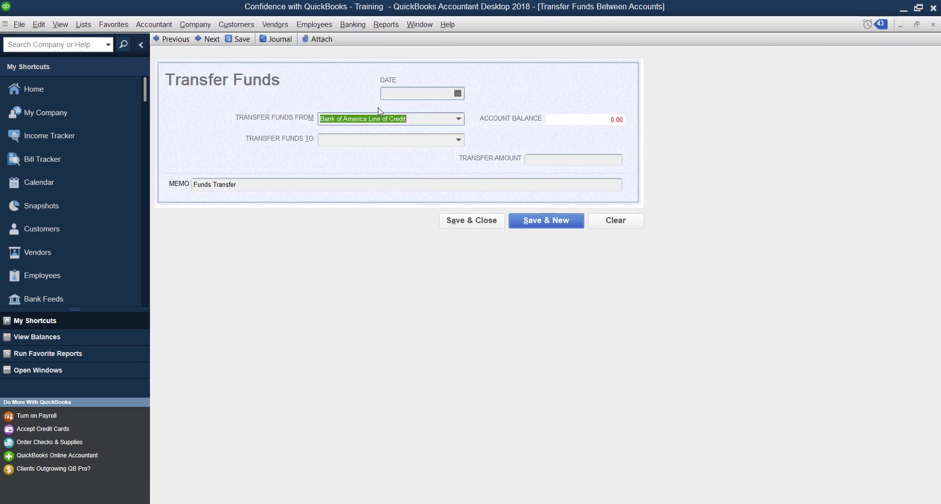
click(460, 119)
click(459, 120)
click(458, 141)
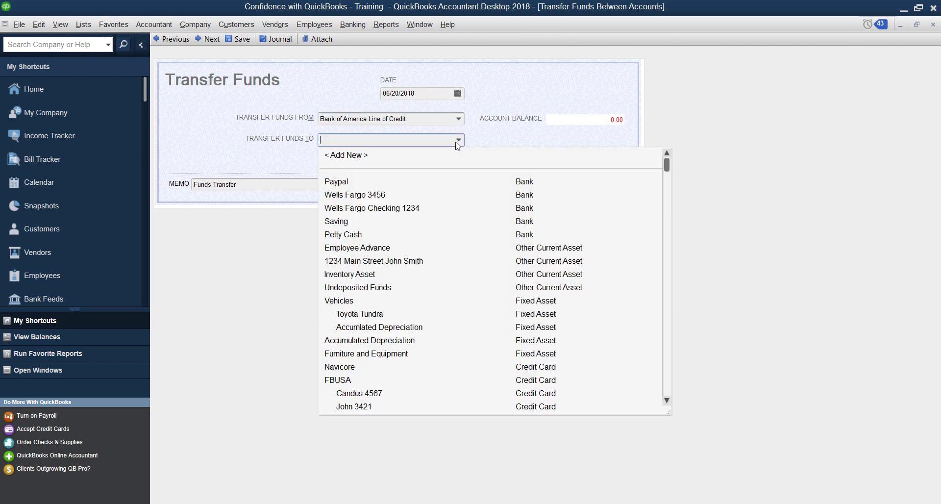
click(387, 211)
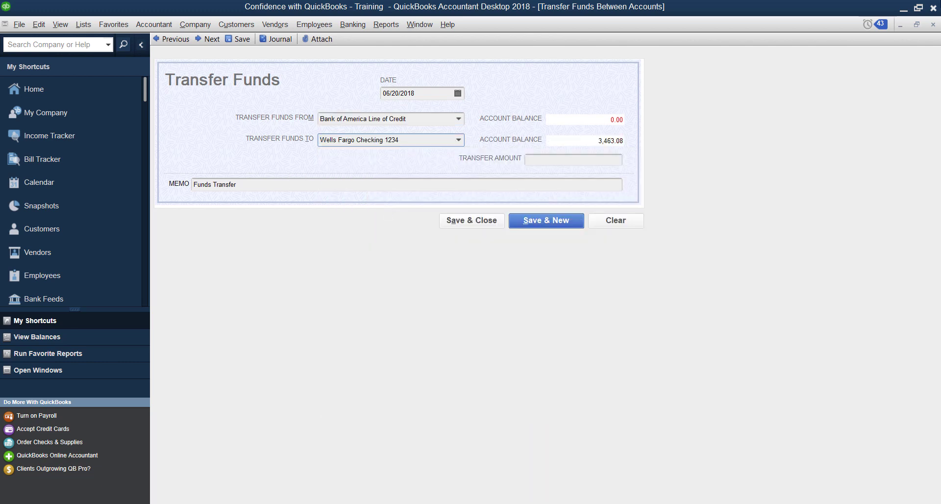
Discard the transfer without recording it and return to the Banking menu.
click(932, 25)
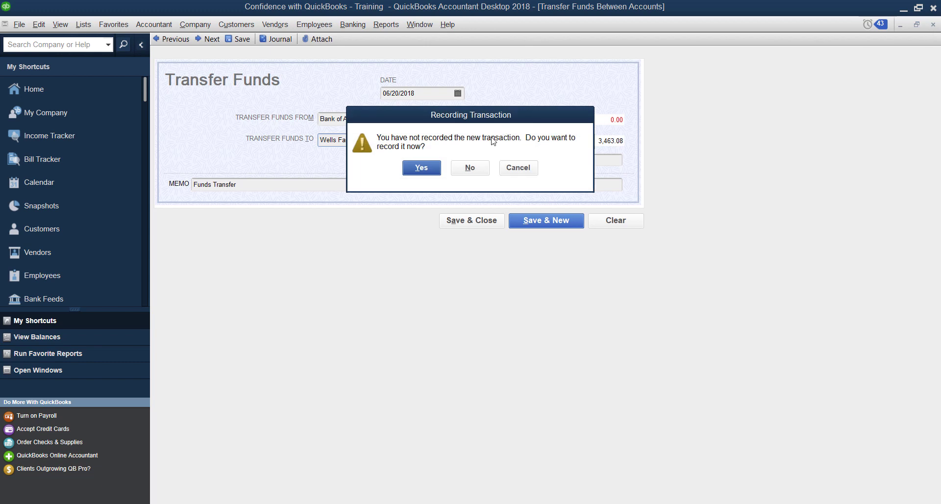
click(469, 167)
click(352, 24)
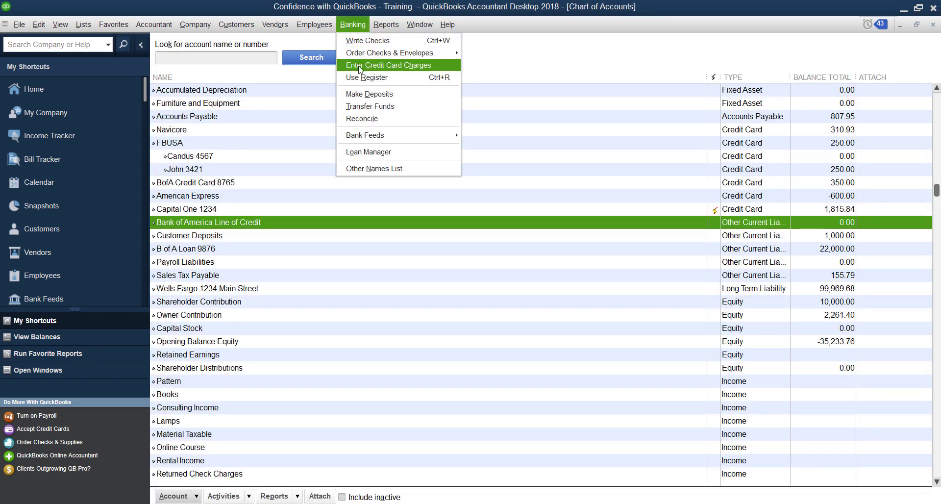
Start a new deposit into Wells Fargo Checking 1234, skipping customer payments.
click(370, 94)
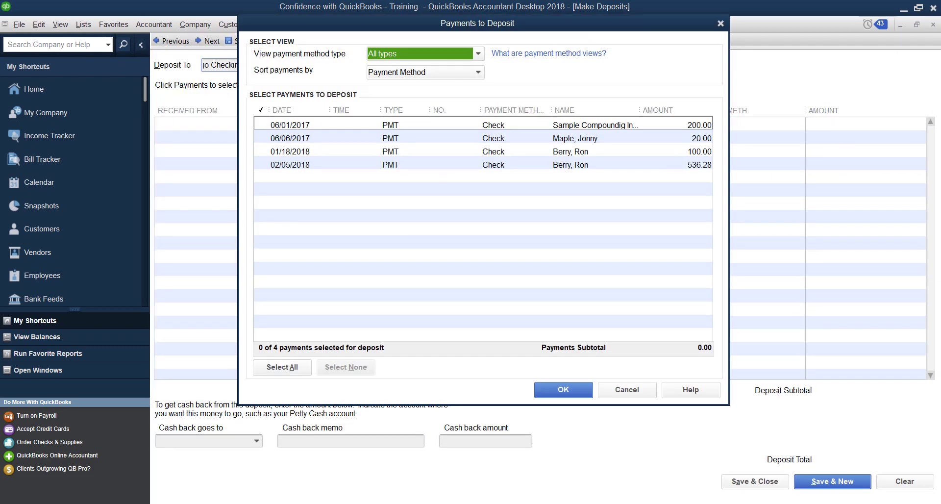
click(650, 392)
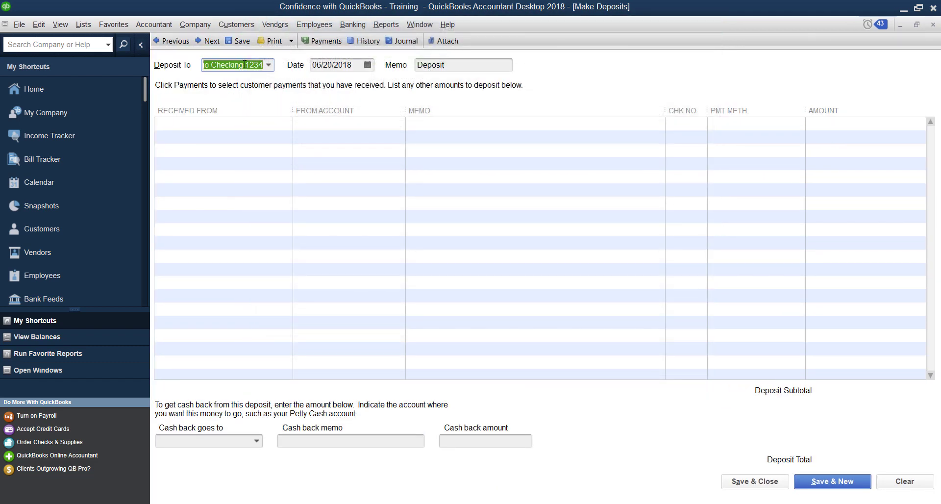
click(269, 65)
click(268, 65)
Add a 10,000.00 deposit line from Bank of America Line of Credit and save.
click(386, 122)
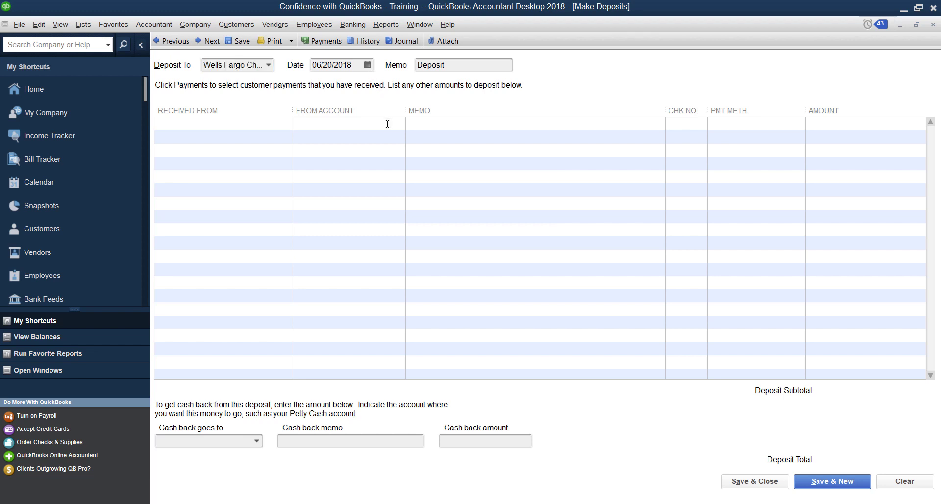
click(399, 125)
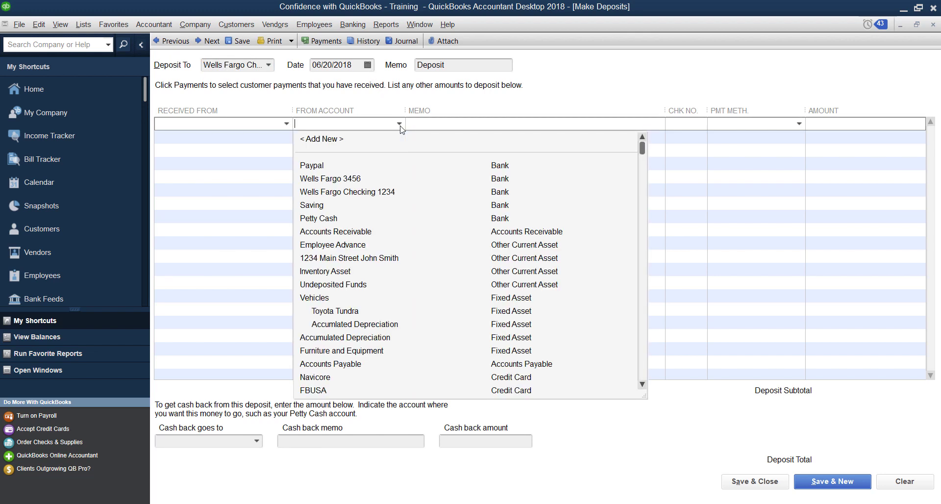
scroll(484, 371, down, 3)
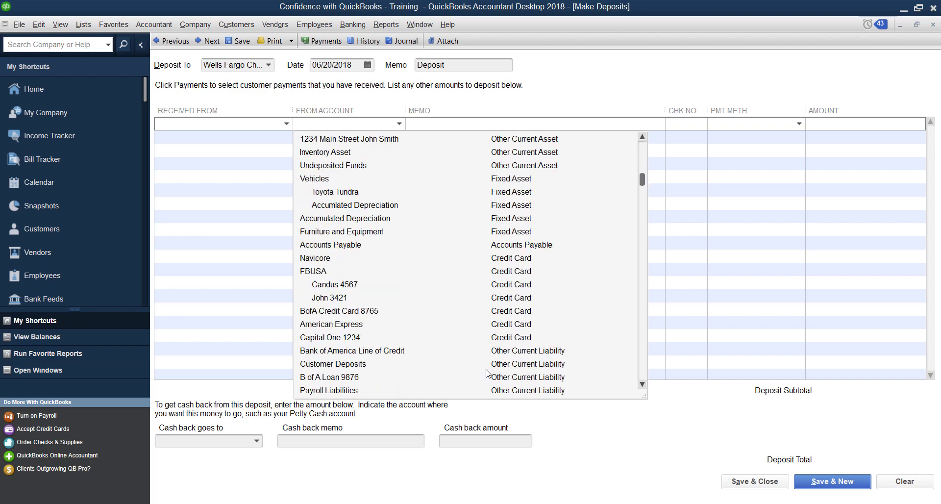
click(367, 351)
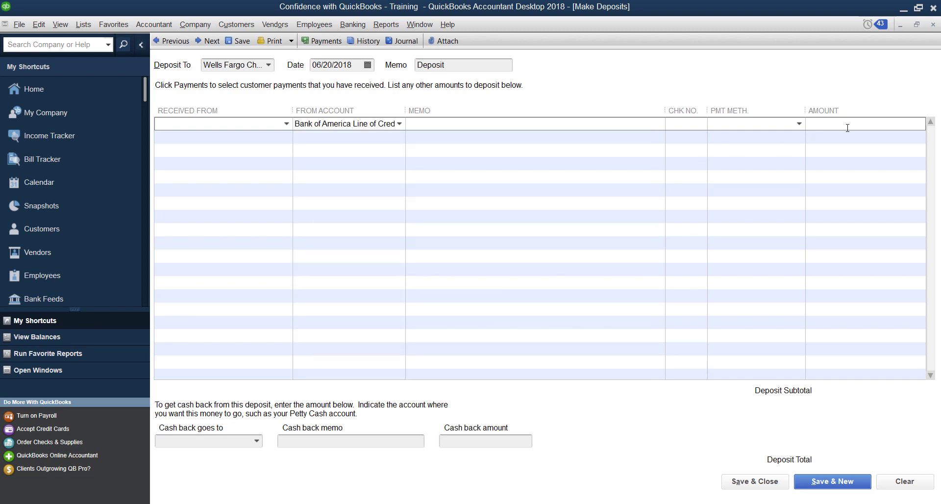
click(847, 128)
text(10000.)
key(Tab)
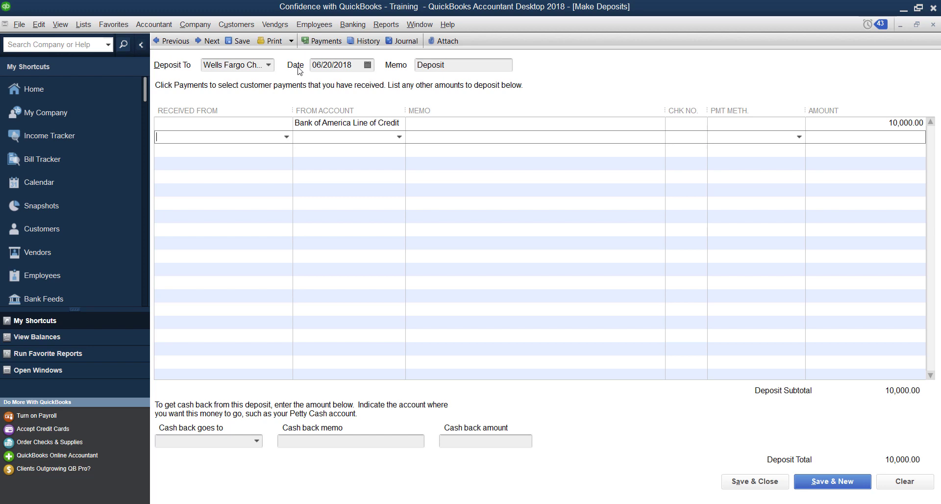
click(755, 481)
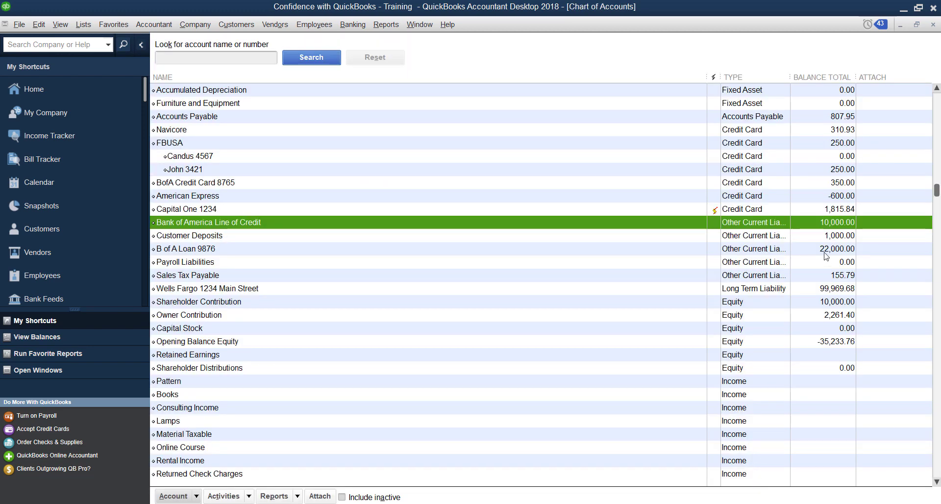
double_click(835, 224)
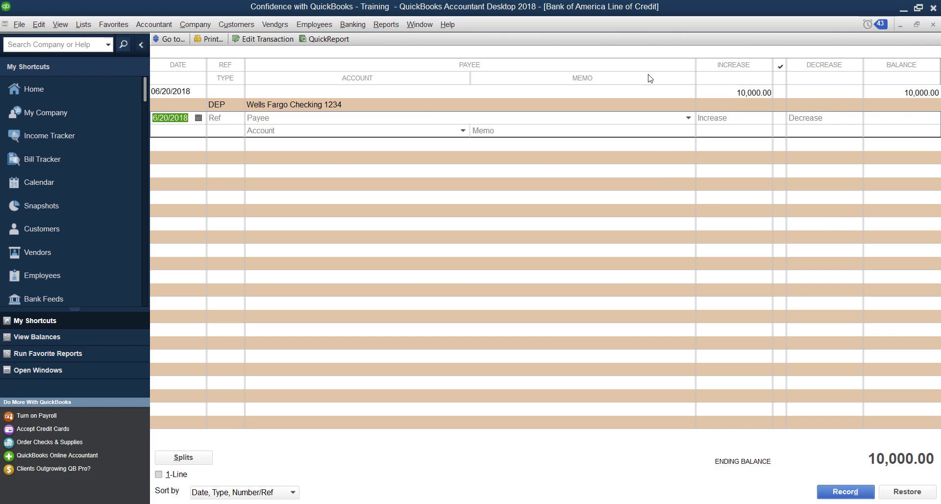
click(932, 24)
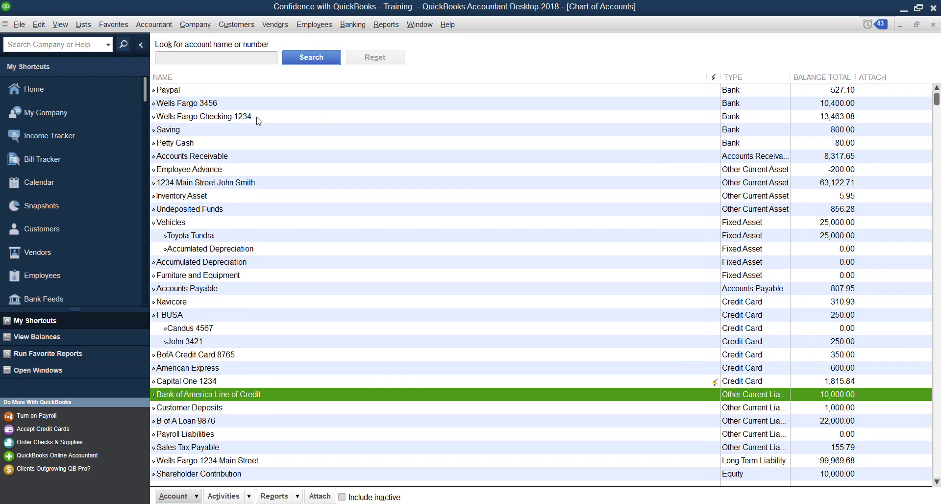
double_click(257, 118)
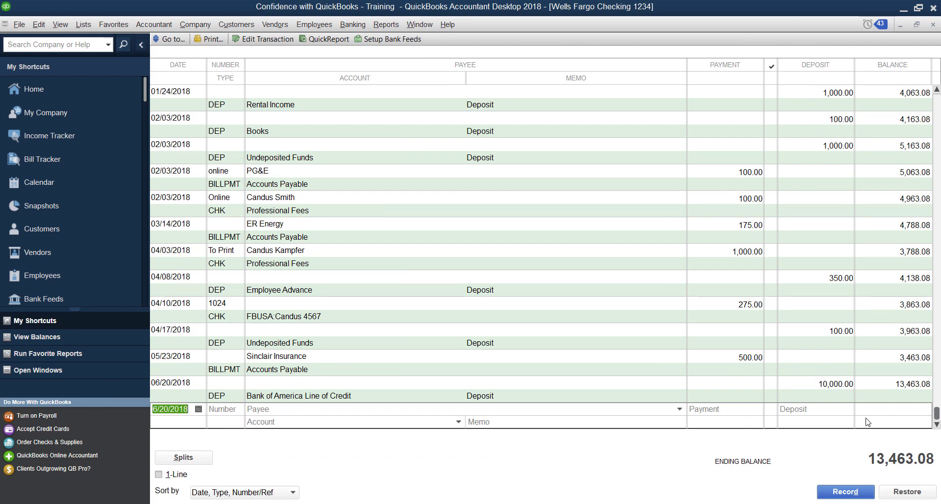
click(932, 25)
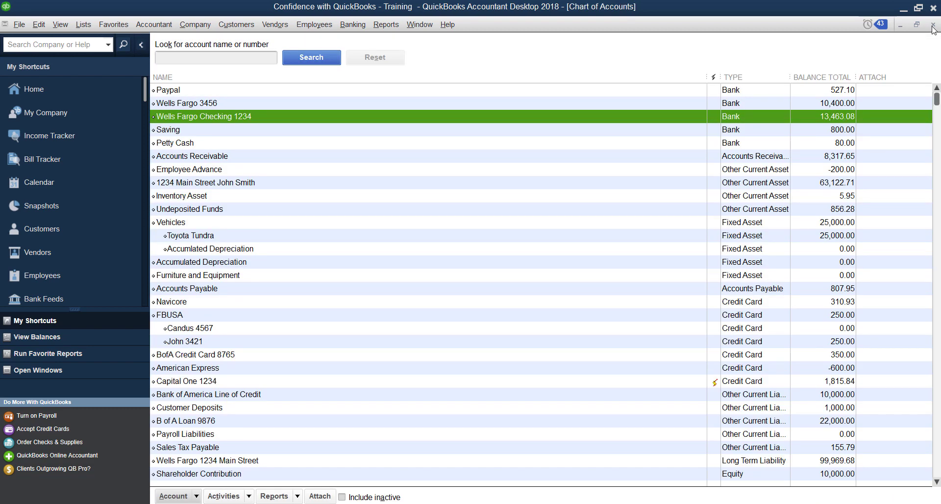
Write a 250.00 check from Wells Fargo Checking 1234 to Bank of America Line of Credit.
click(357, 28)
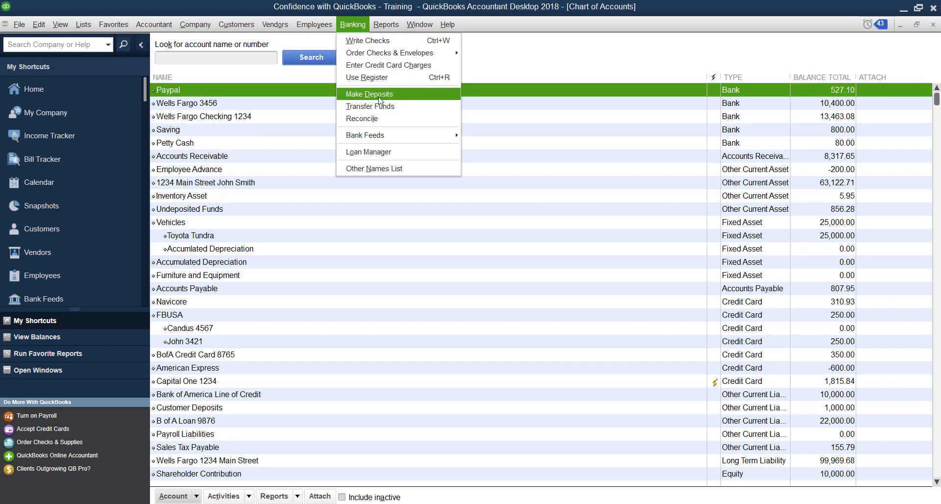
click(381, 42)
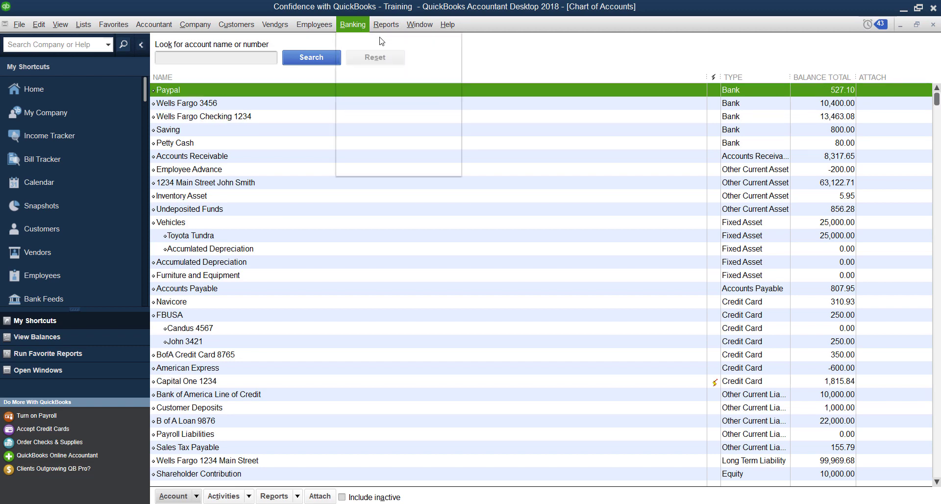
click(348, 99)
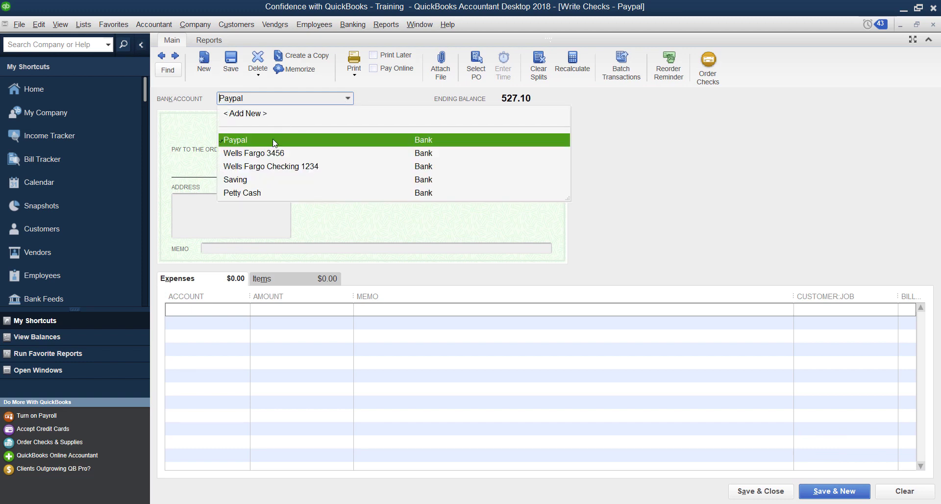
click(274, 166)
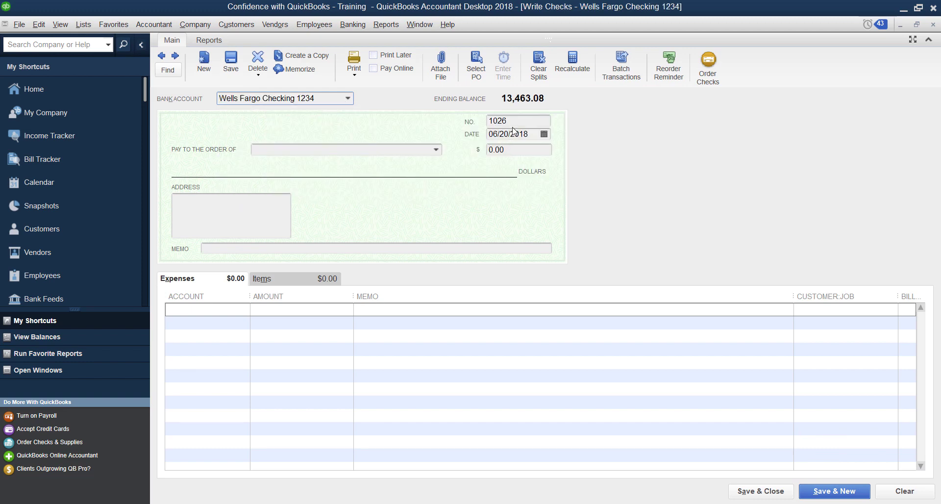
key(Tab)
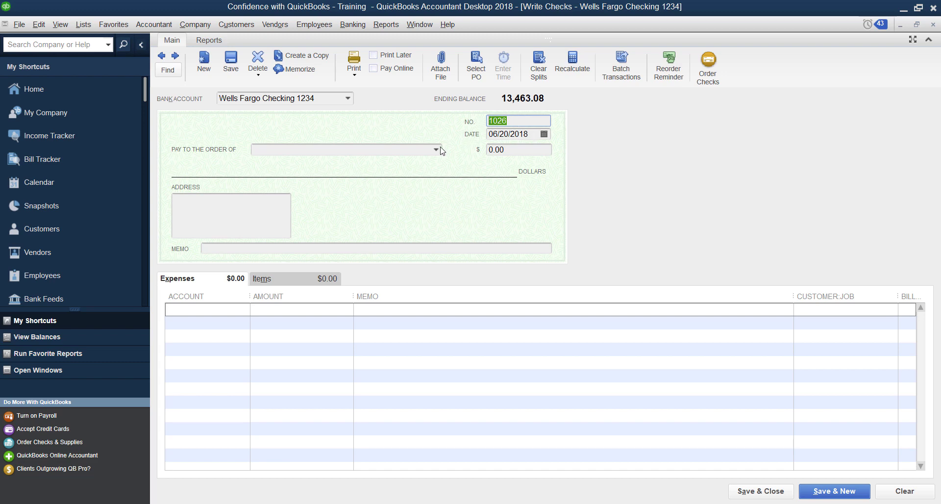
click(418, 149)
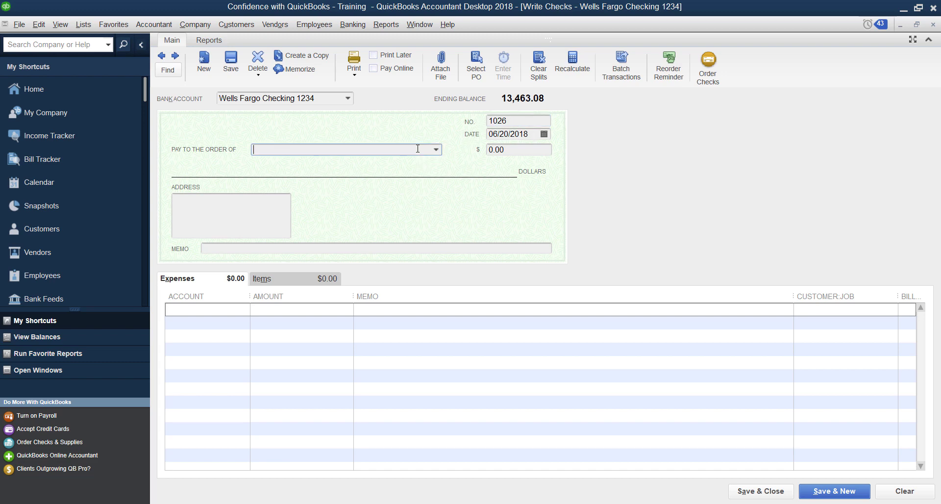
text(Bank of America Line of Credit)
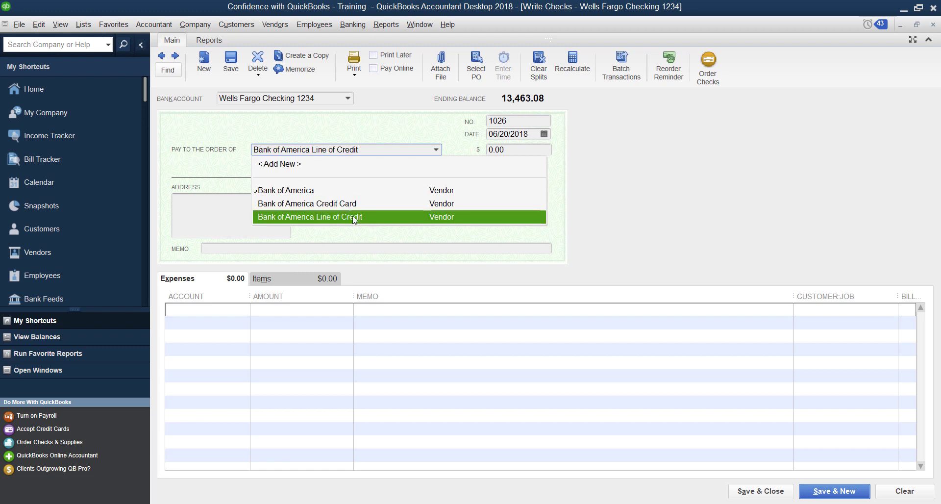
click(354, 216)
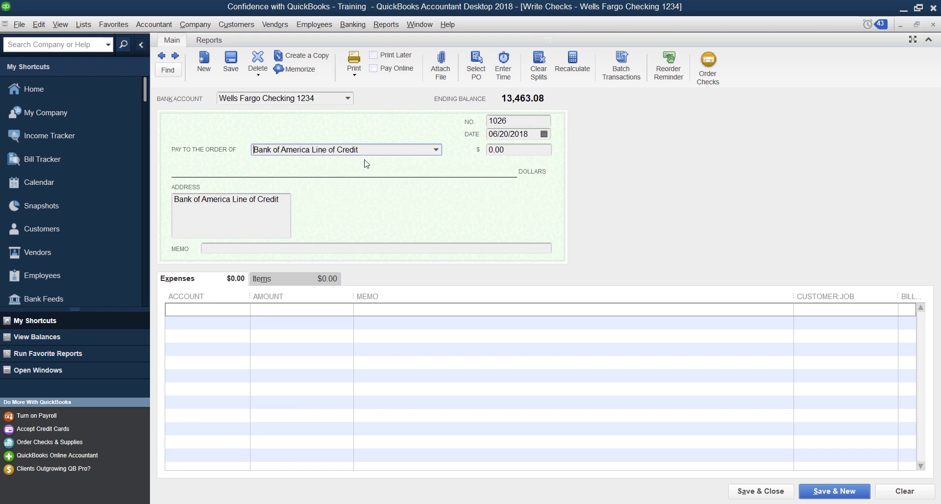
key(Tab)
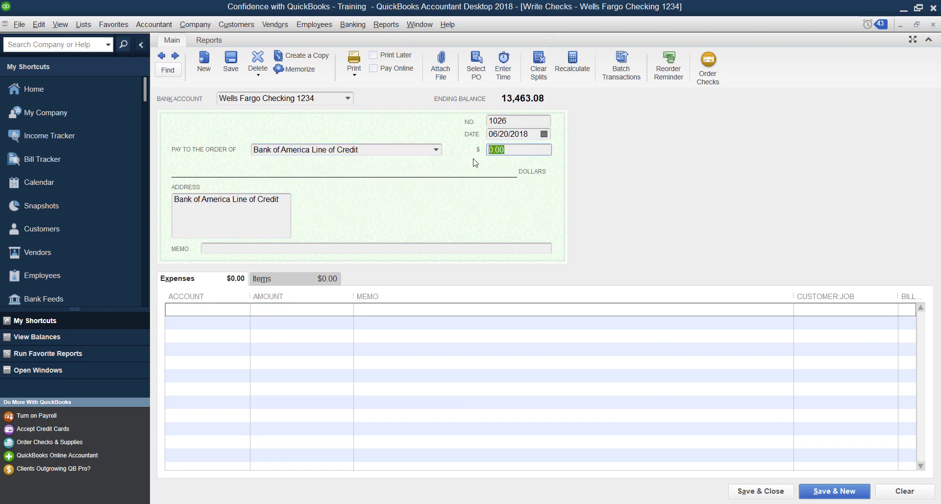
text(250)
key(Tab)
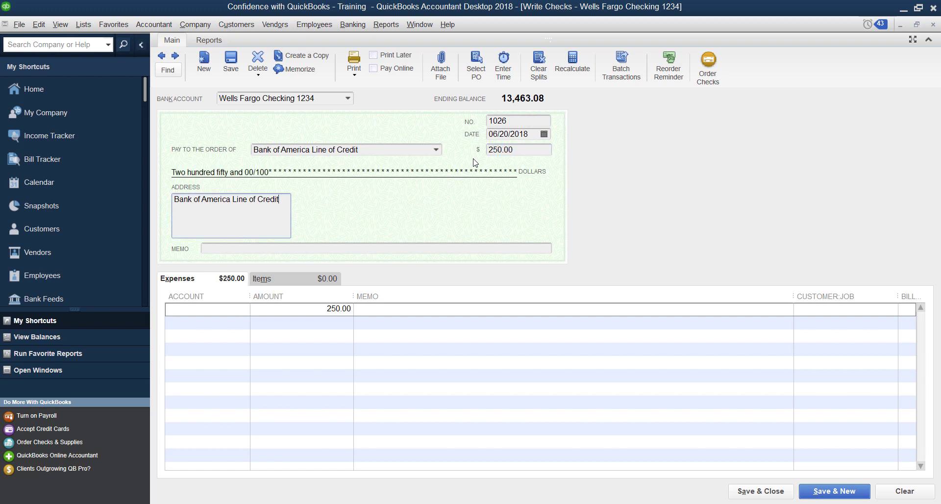
Charge 150.00 of the check to Interest Expense.
click(228, 307)
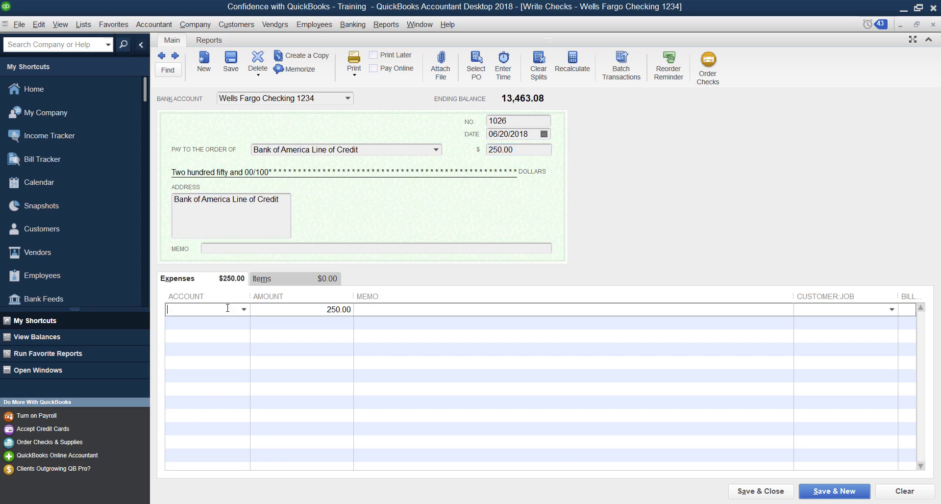
text(Interest Expense)
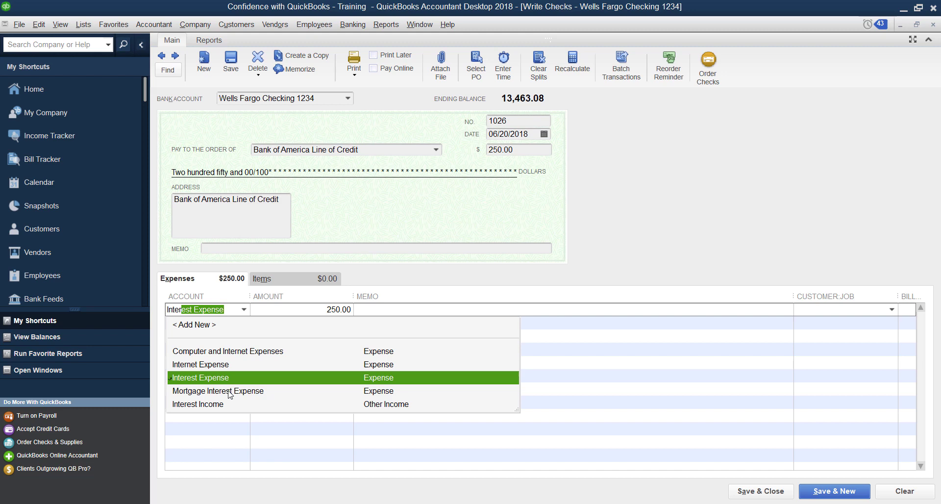
click(232, 378)
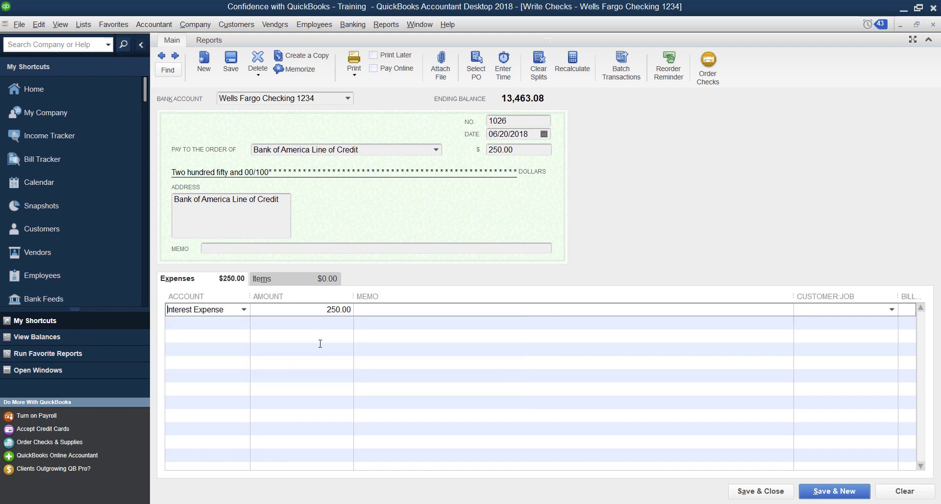
key(Tab)
text(150)
key(Tab)
Charge the remaining 100.00 to Bank of America Line of Credit and save check 1026.
click(232, 328)
text(Prin)
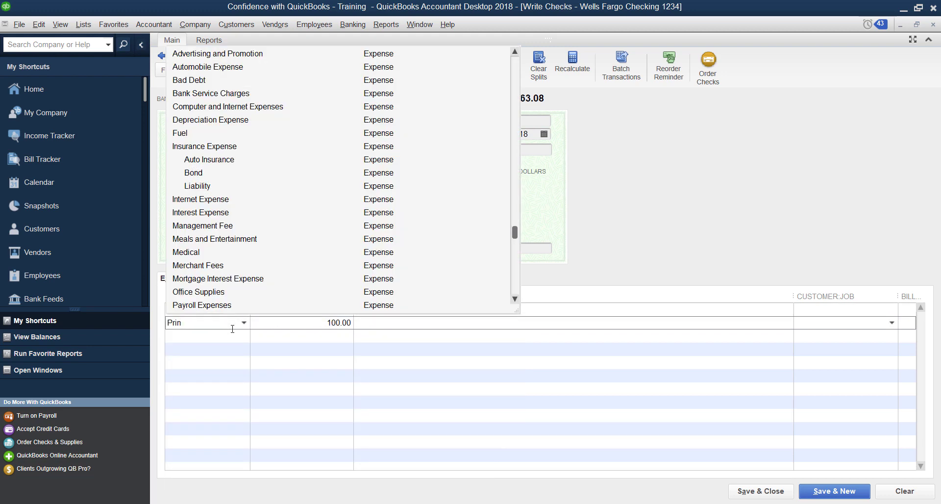
key(BackSpace)
key(BackSpace)
key(BackSpace)
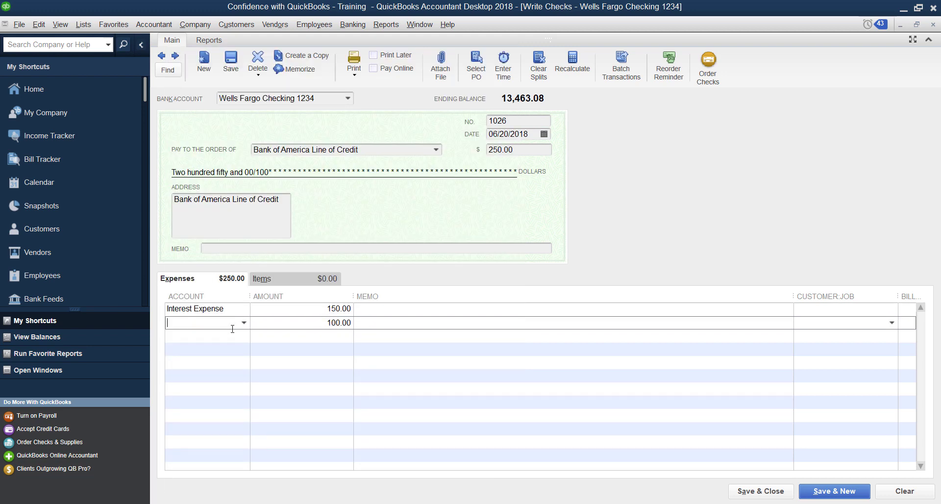
text(B)
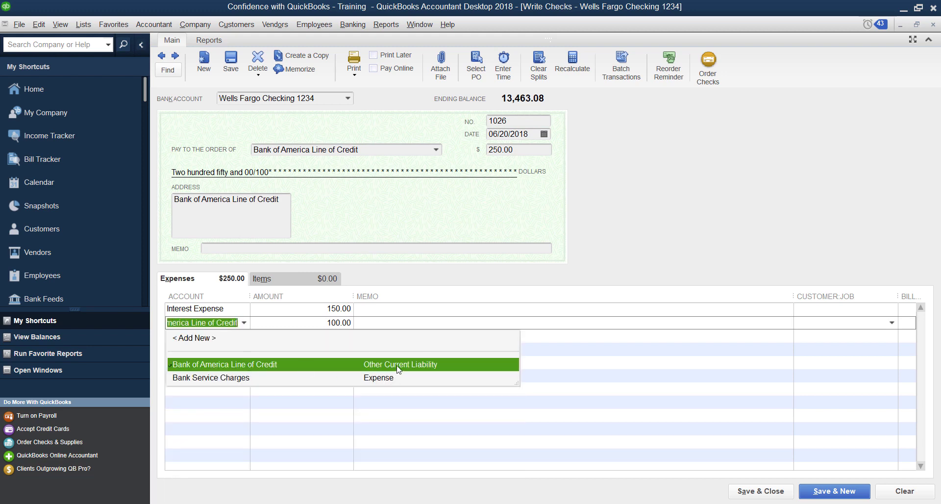
click(430, 368)
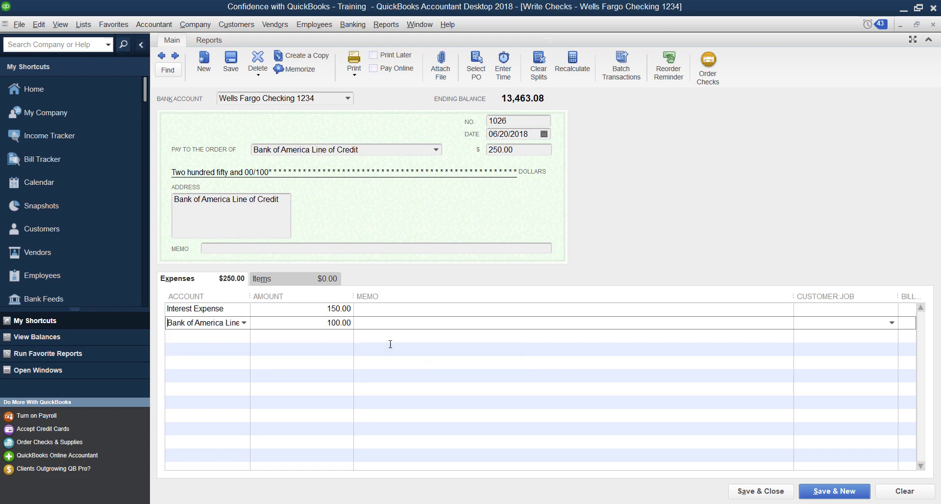
click(326, 324)
click(320, 307)
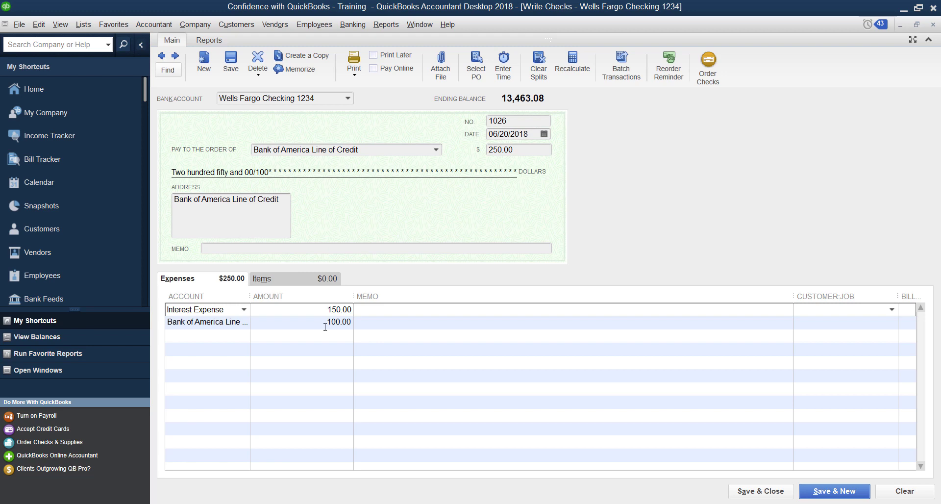
click(324, 322)
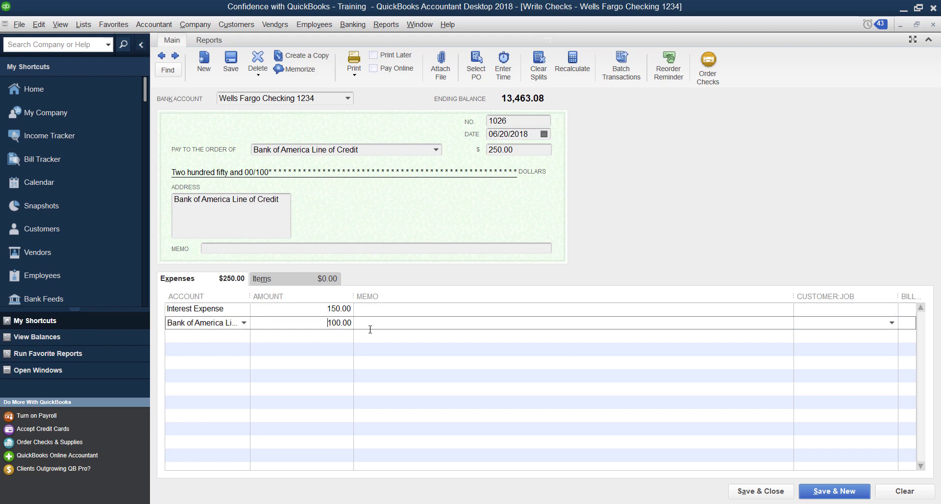
click(783, 494)
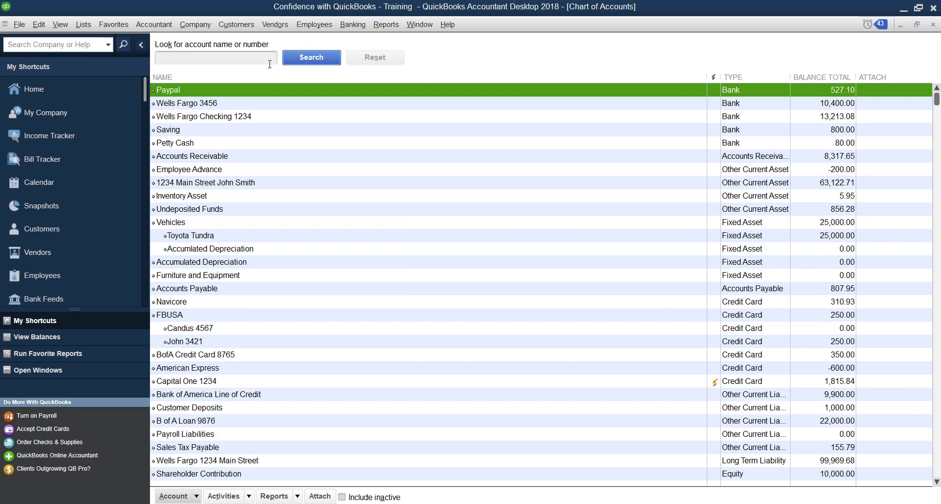
Open the Bank of America Line of Credit register, showing the 9,900.00 balance.
double_click(234, 394)
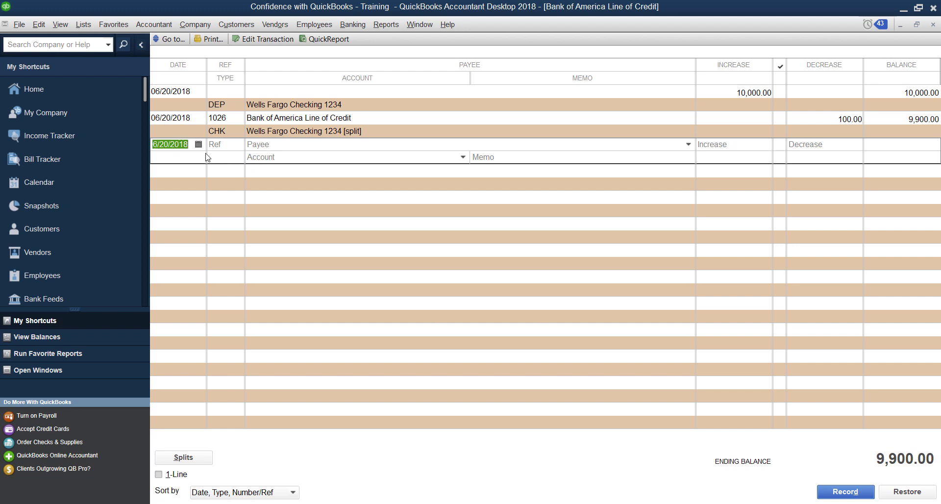
Enter a register entry with payee Toyota and a 15,000.00 increase.
key(Tab)
click(688, 144)
text(Toyota)
click(265, 387)
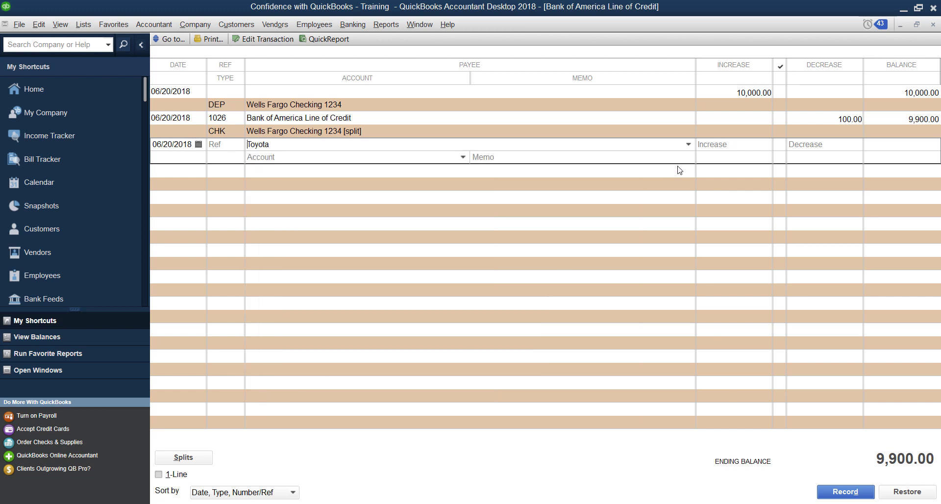
click(744, 141)
text(15000.)
key(Tab)
Assign it to Vehicles:Toyota Tundra with memo 'Purchased 2012 Tundra' and record it.
click(462, 158)
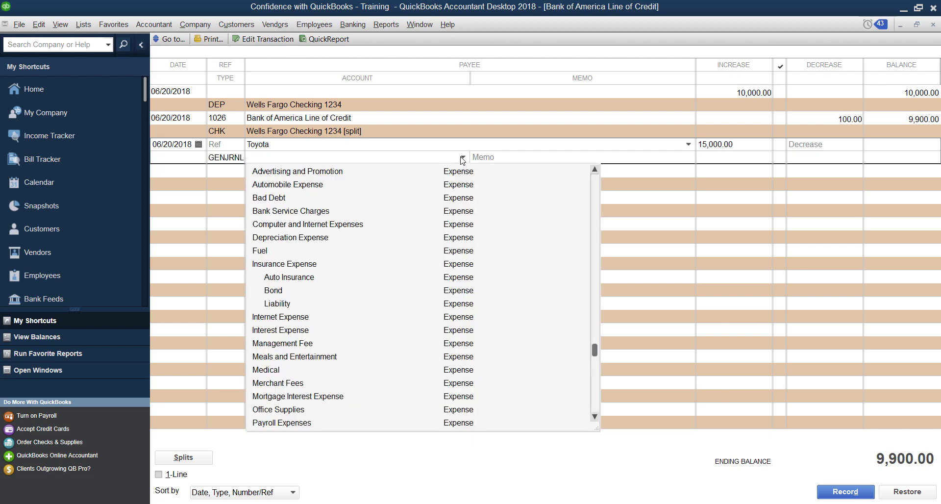
scroll(325, 283, up, 10)
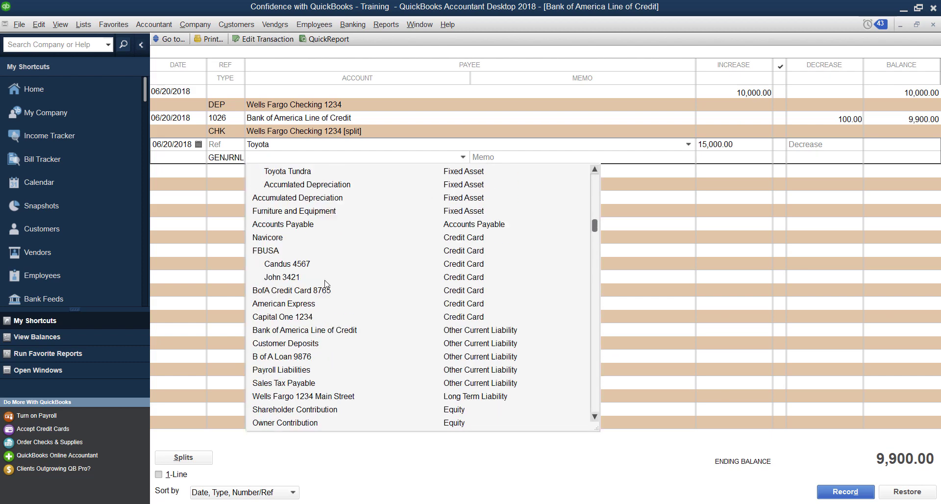
scroll(326, 283, up, 2)
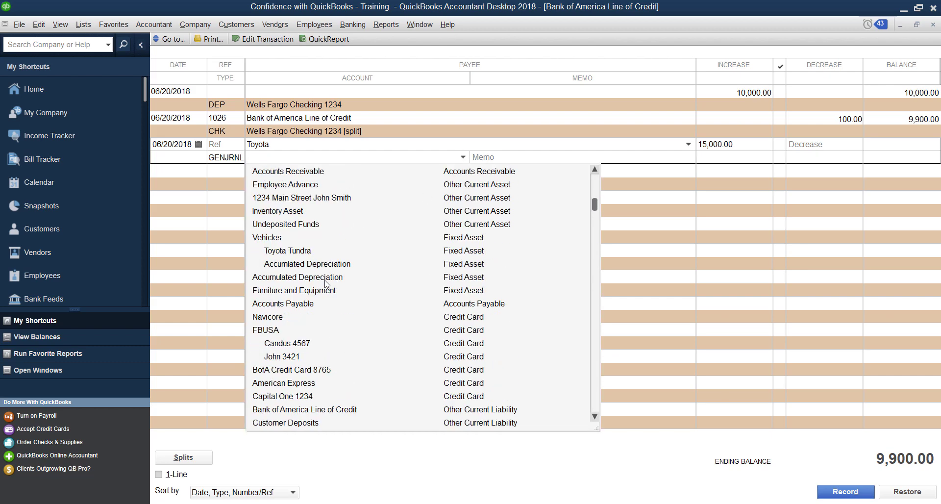
click(278, 252)
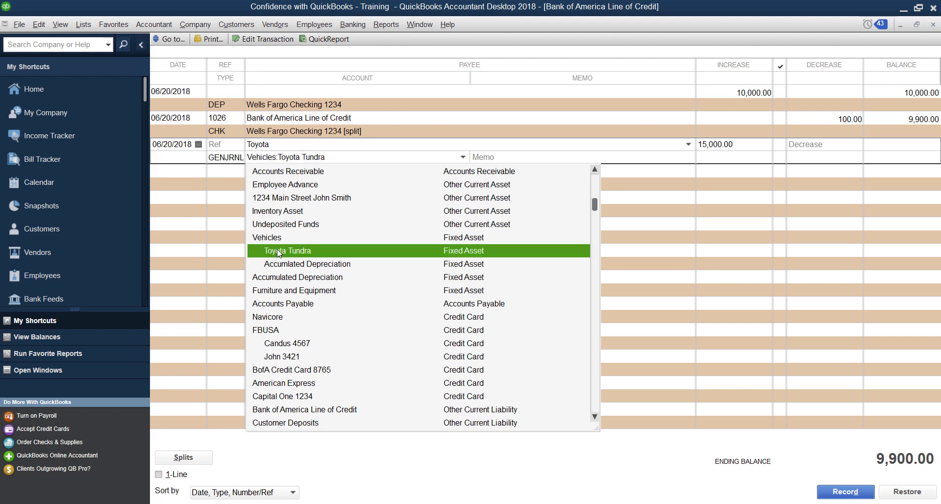
click(278, 252)
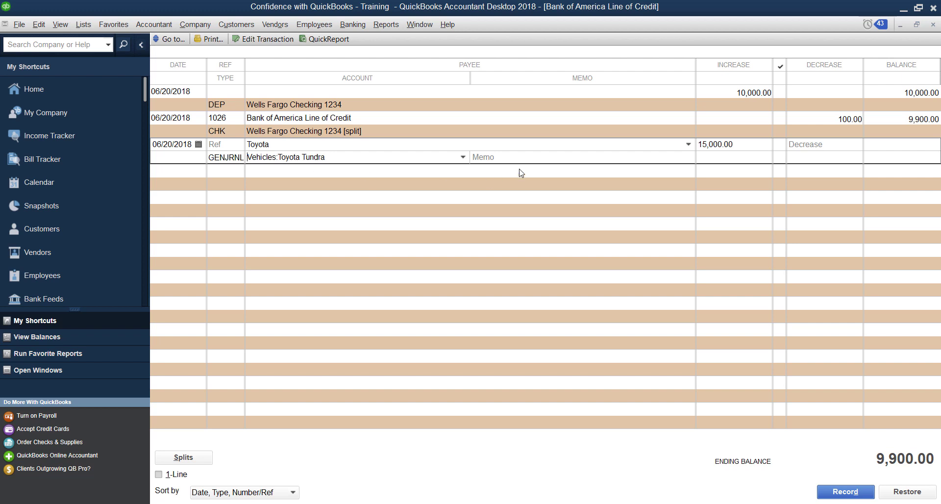
click(601, 155)
text(Purch)
text(ase)
key(BackSpace)
text(sed 2)
text(012 Tunde)
click(845, 491)
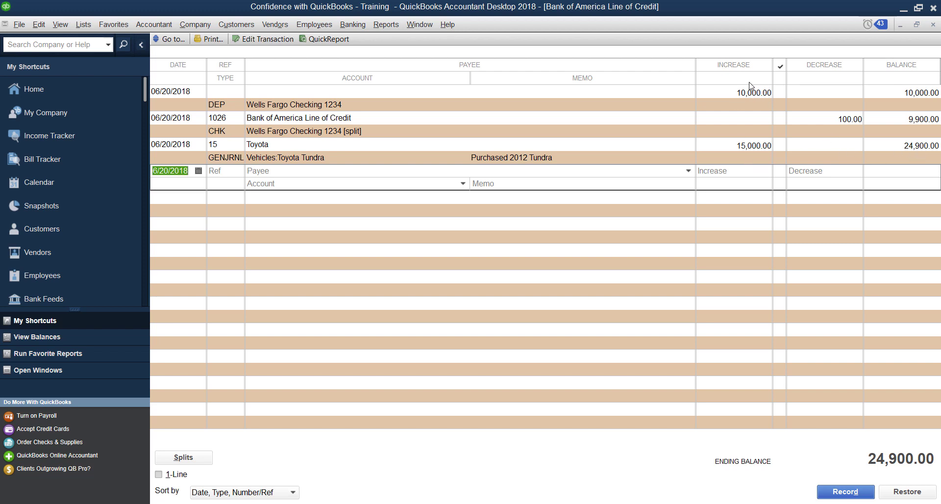
Review the deposit, check 1026 and Toyota entries, then close the line-of-credit register.
click(751, 105)
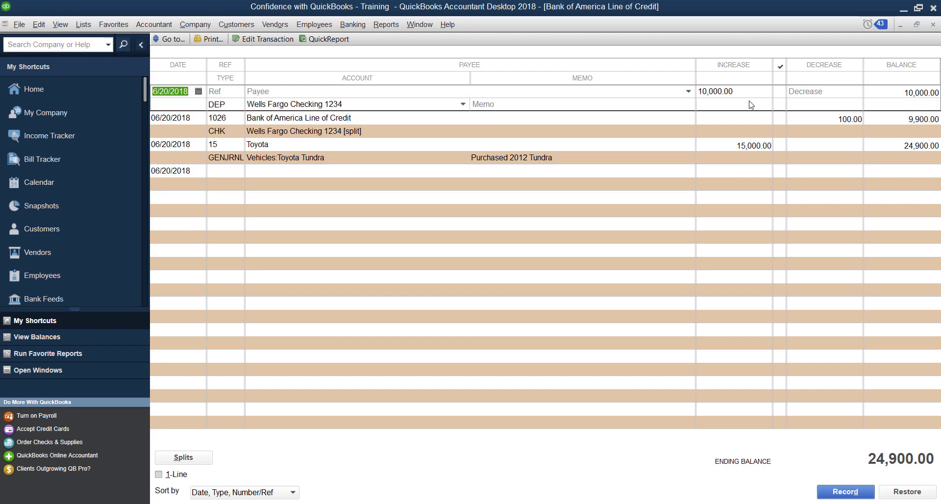
click(800, 122)
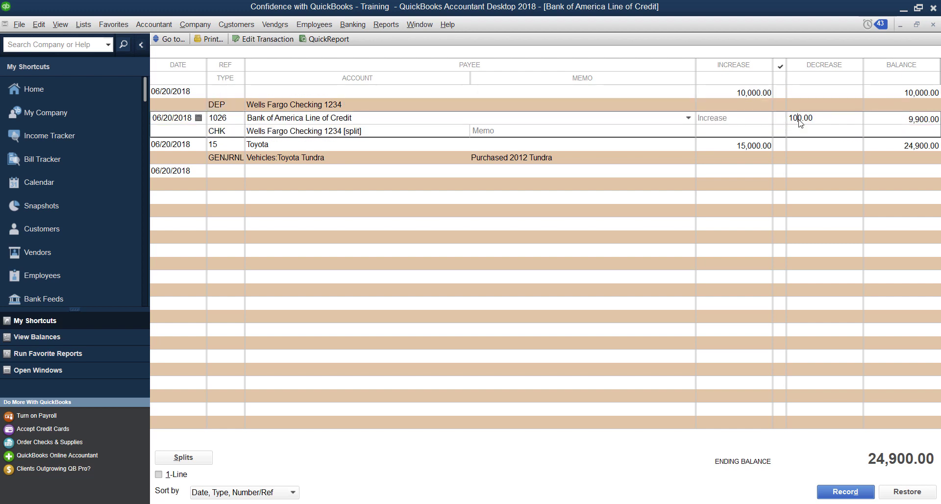
click(719, 152)
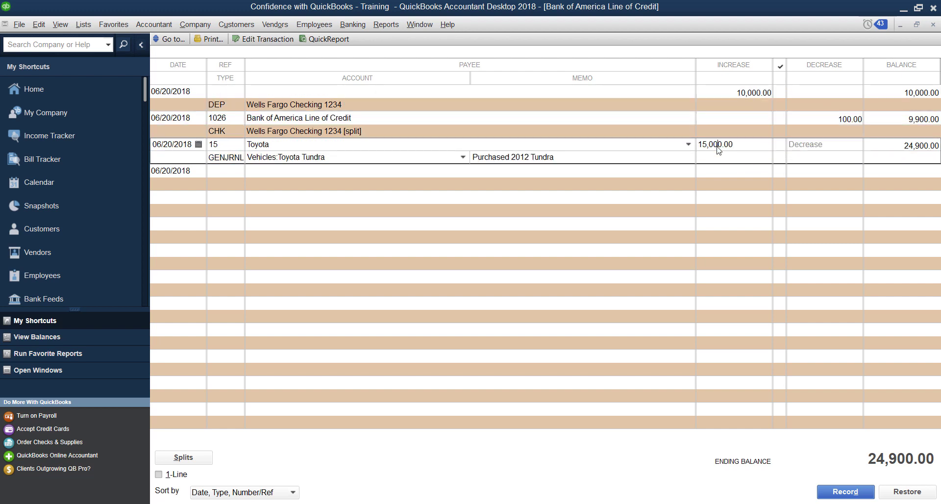
click(933, 26)
Find Vehicles:Toyota Tundra at 40,000.00 in the Chart of Accounts.
scroll(641, 297, up, 2)
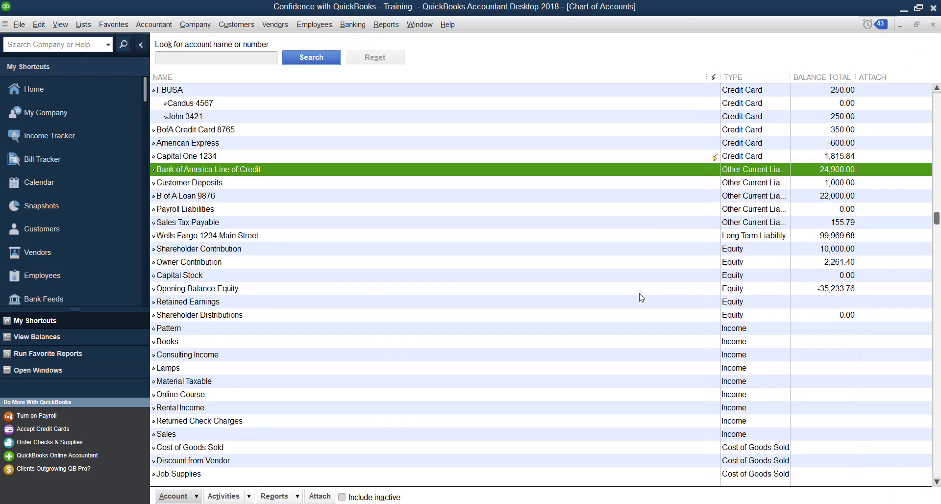
scroll(642, 297, up, 3)
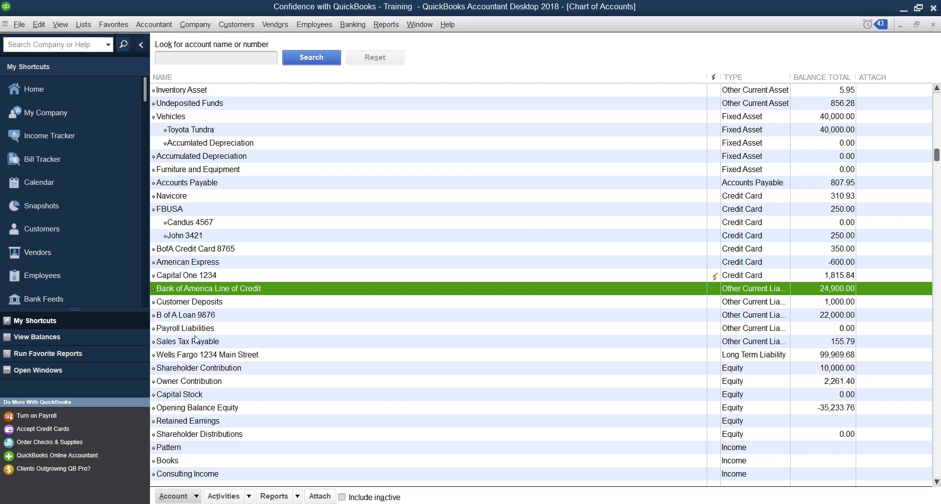
scroll(196, 338, up, 3)
click(201, 237)
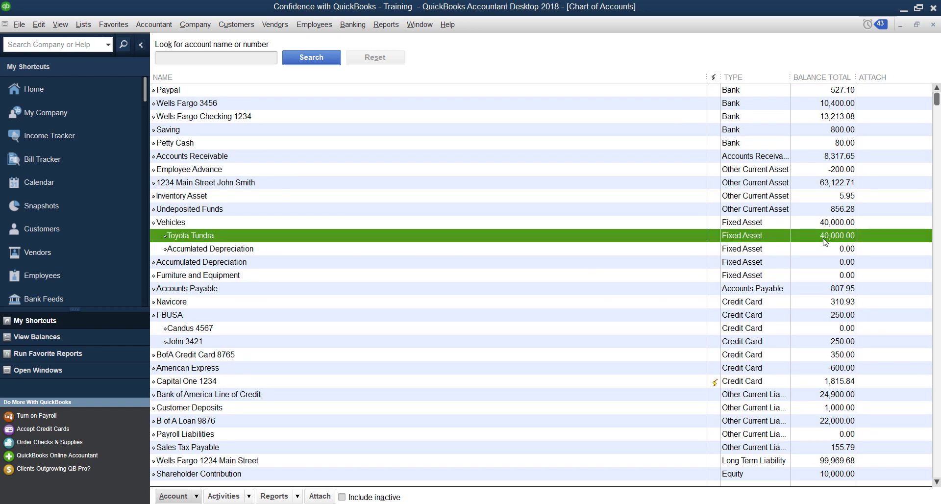
click(371, 23)
Start a Wells Fargo check to Bank of America Line of Credit for 1,000.00.
click(367, 40)
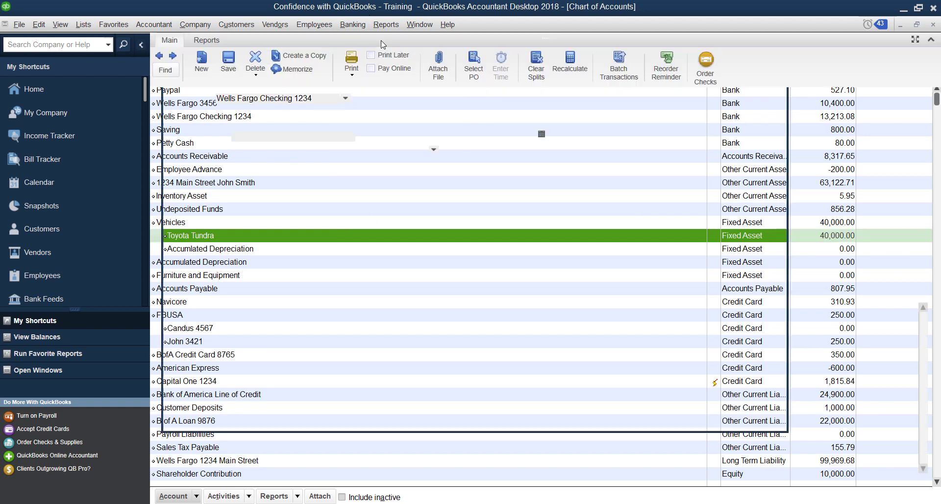
click(401, 150)
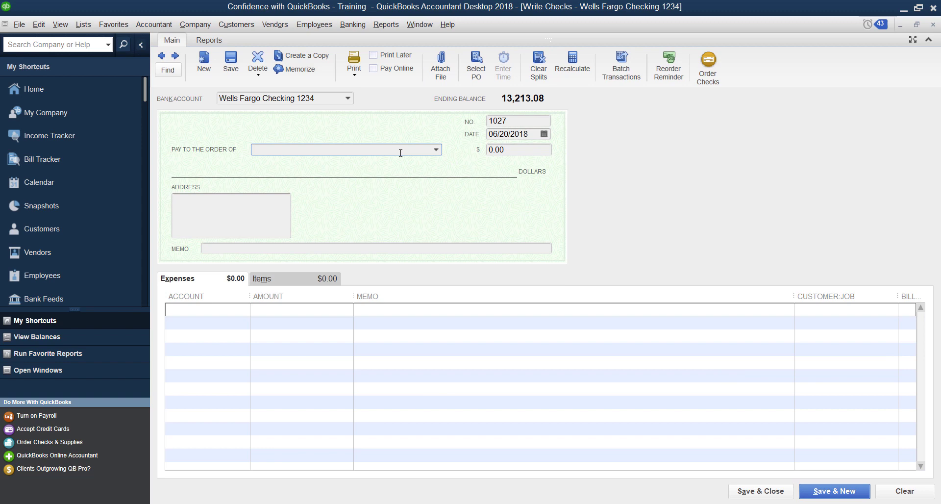
text(Bank of America)
click(385, 217)
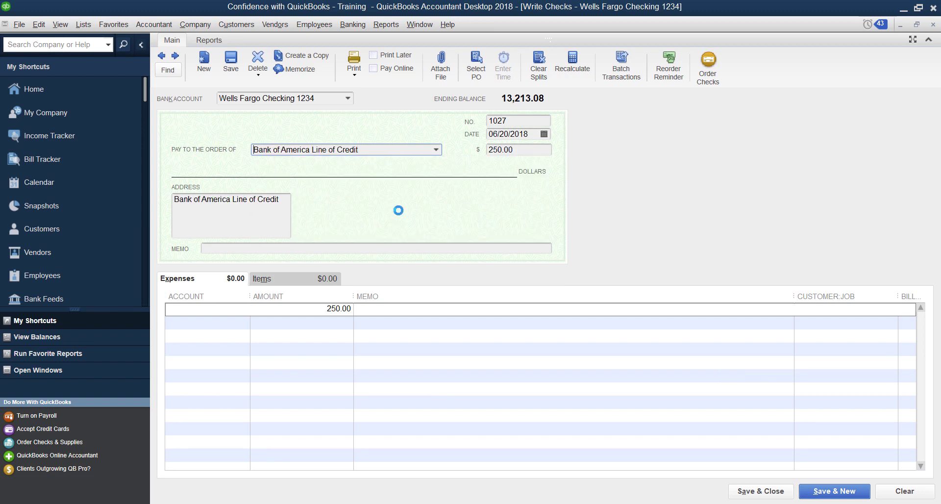
click(436, 150)
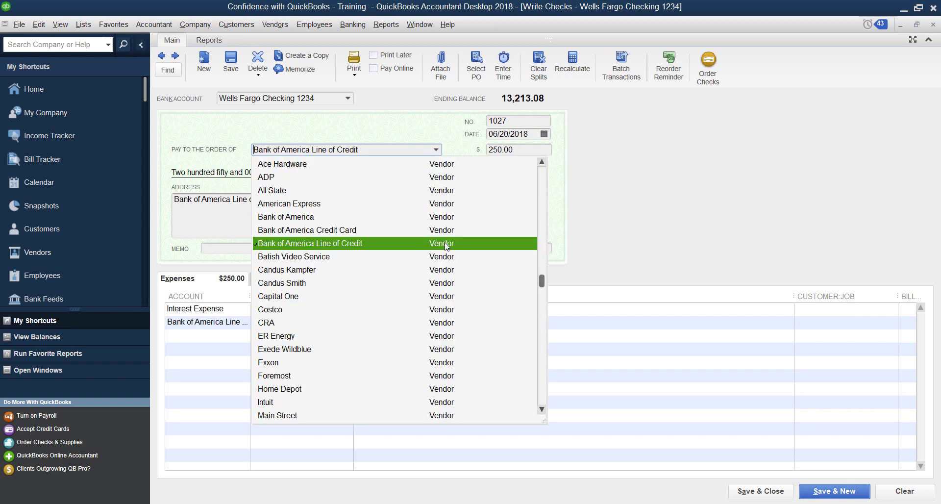
click(523, 153)
key(shift+Home)
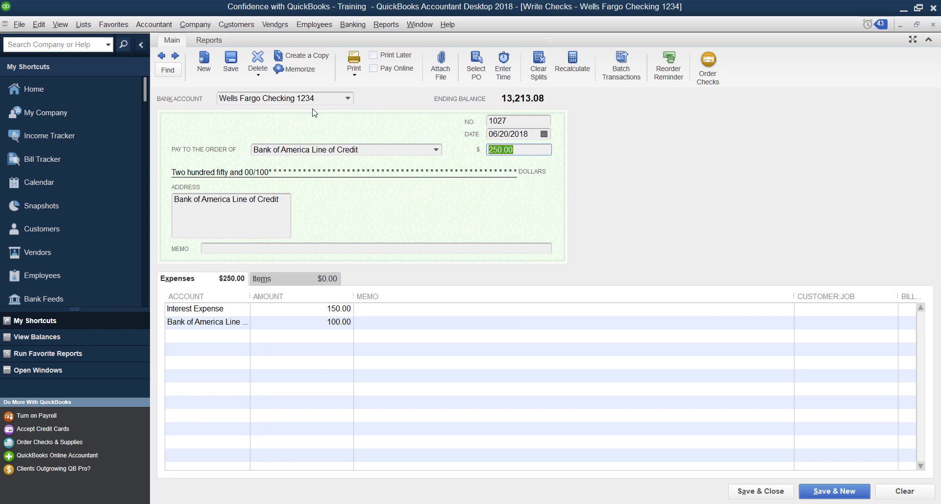
text(1000)
key(Tab)
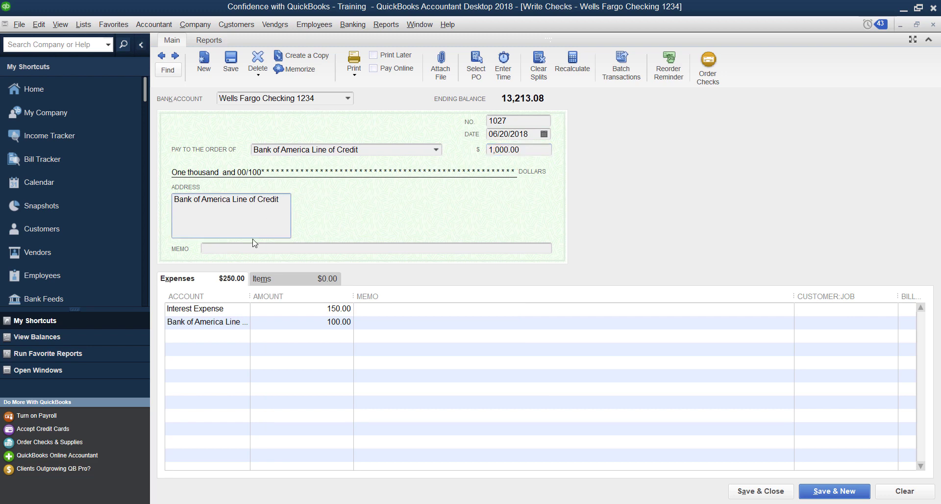
Delete the Interest Expense split line and charge the full 1,000.00 to the line-of-credit account.
click(241, 306)
click(39, 24)
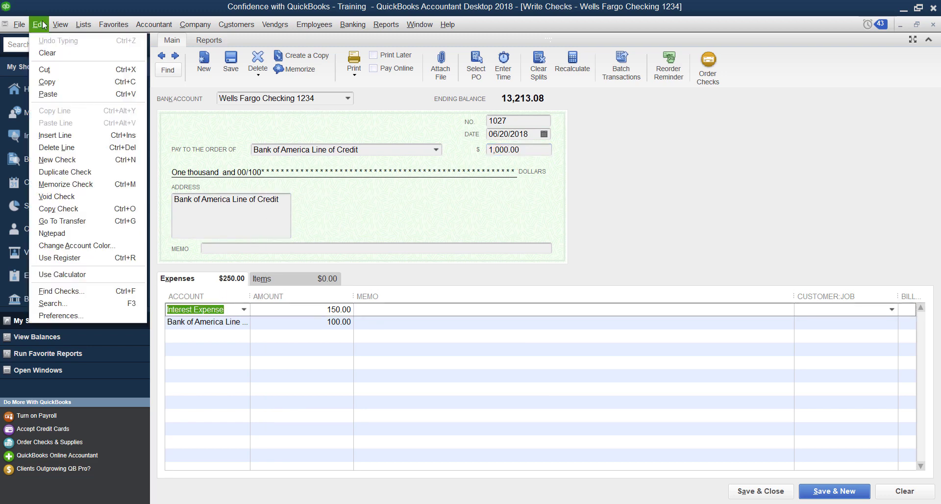
click(81, 148)
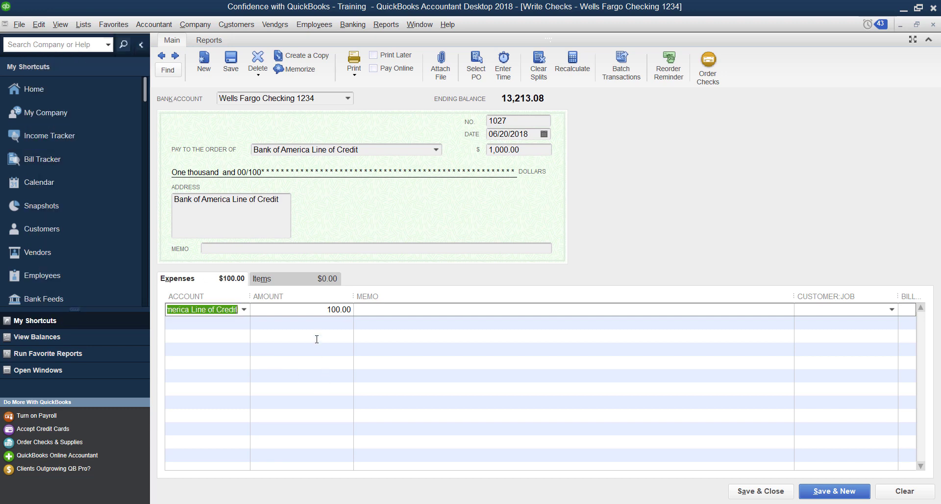
key(Tab)
text(1)
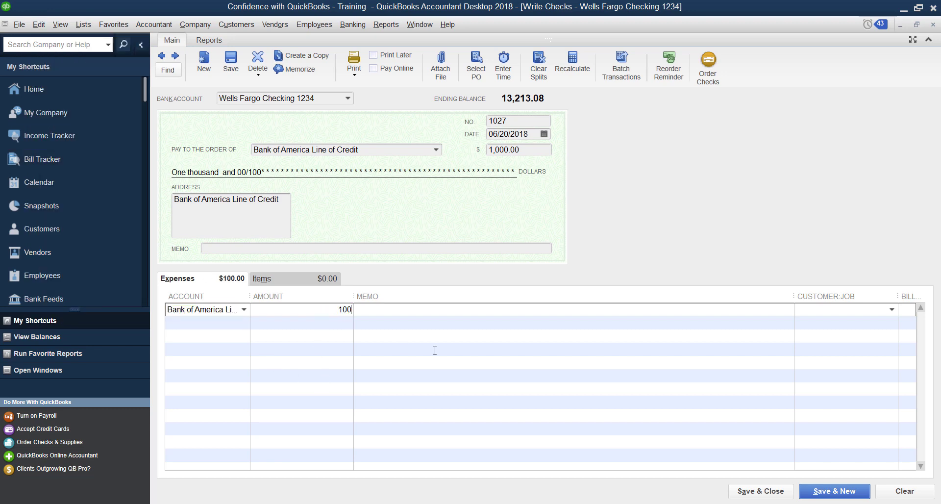
key(Tab)
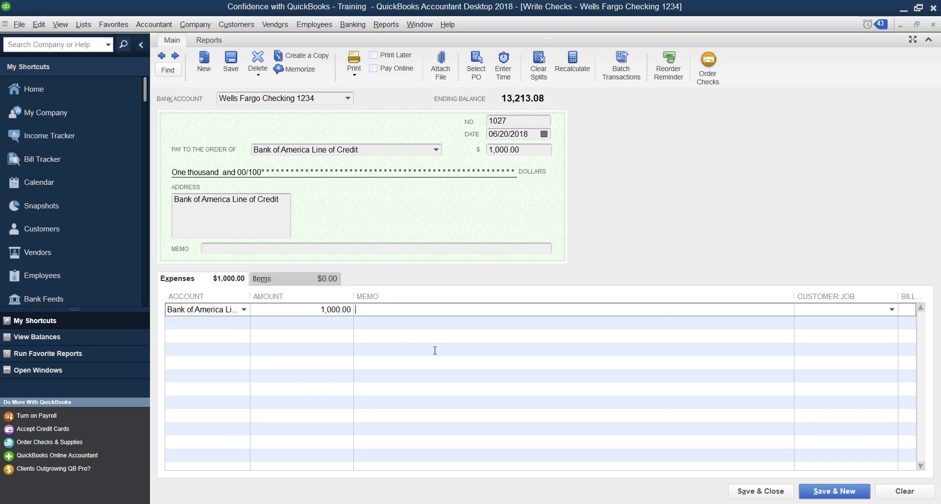
click(244, 310)
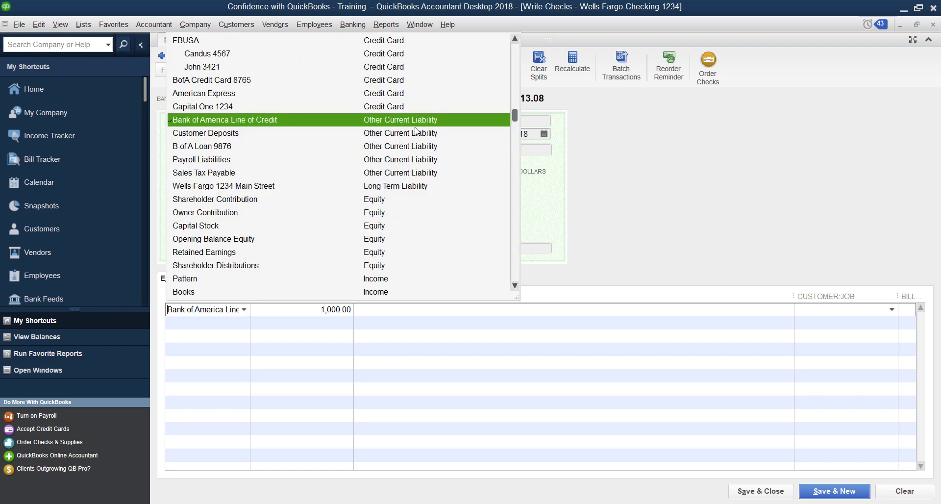
click(350, 313)
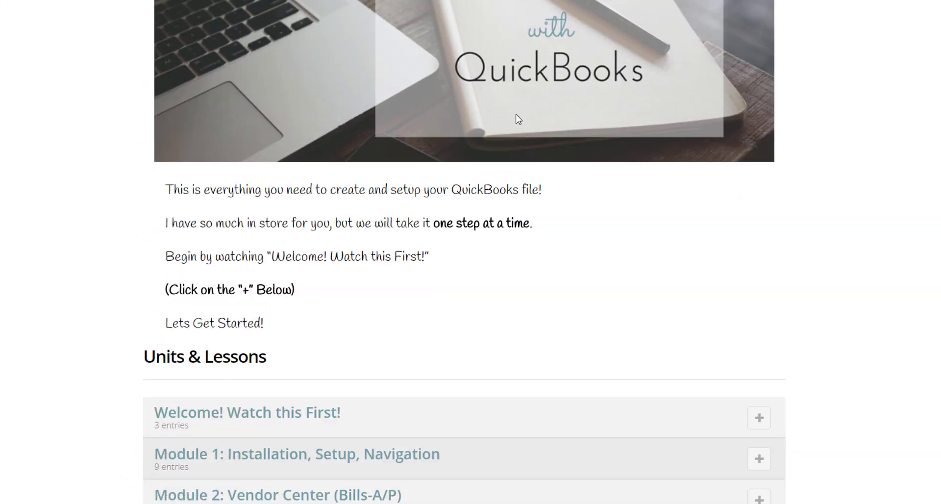
Expand Module 2: Vendor Center in Units & Lessons and scroll down the course pages.
scroll(518, 119, down, 4)
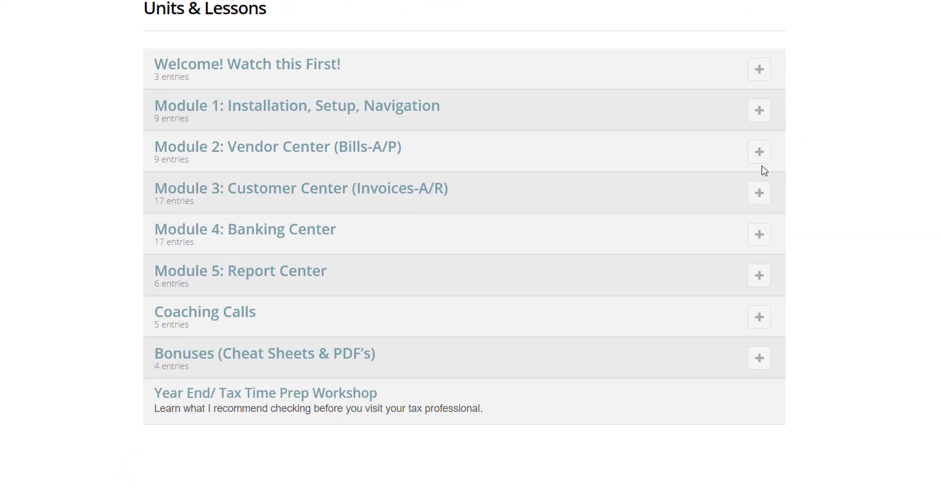
click(760, 152)
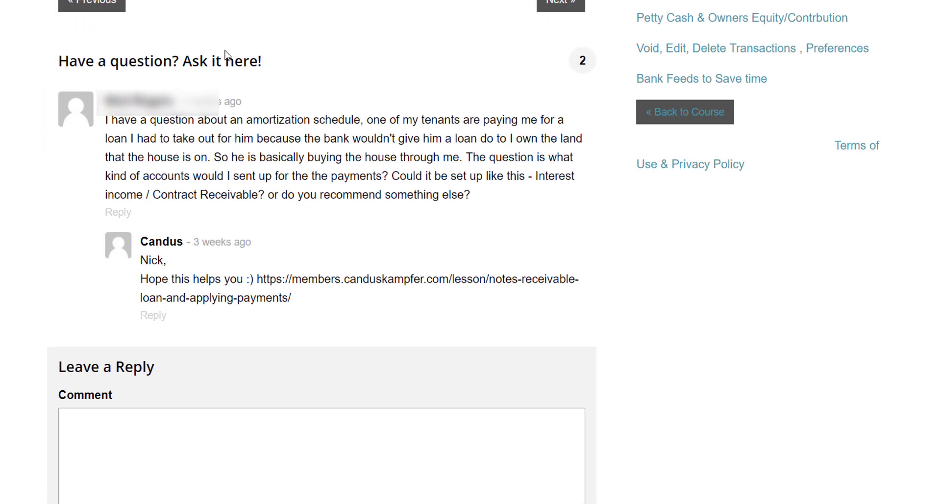
scroll(185, 282, down, 5)
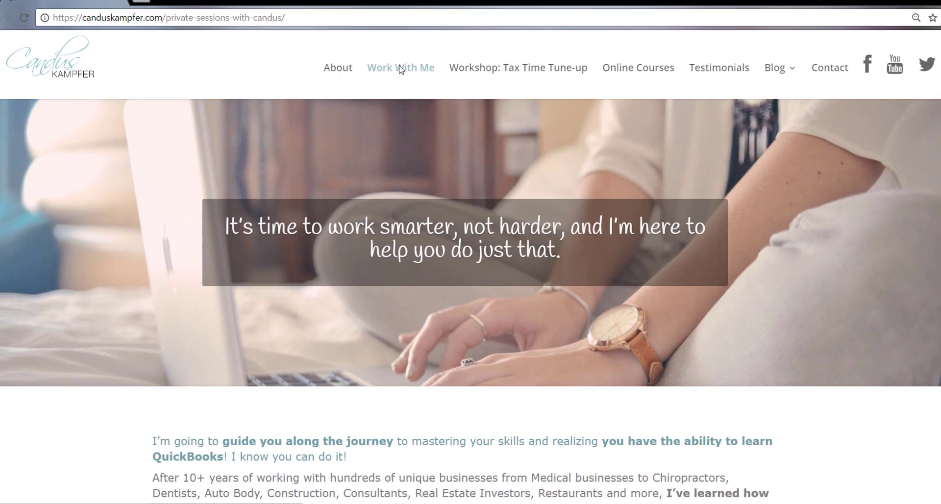
scroll(441, 172, down, 10)
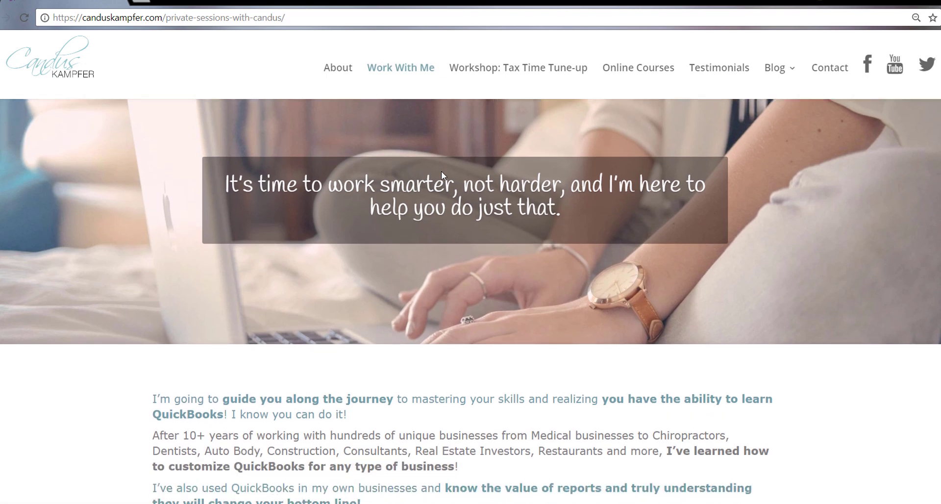
scroll(509, 167, down, 2)
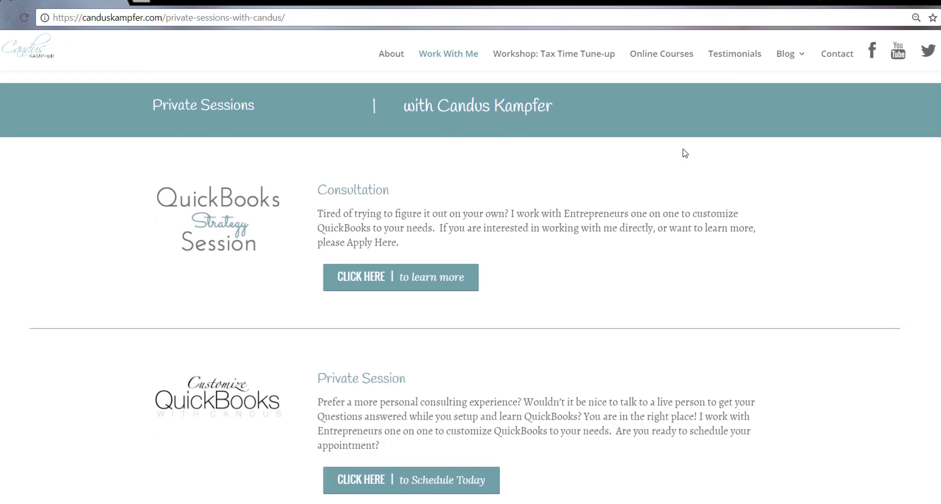
scroll(681, 152, down, 2)
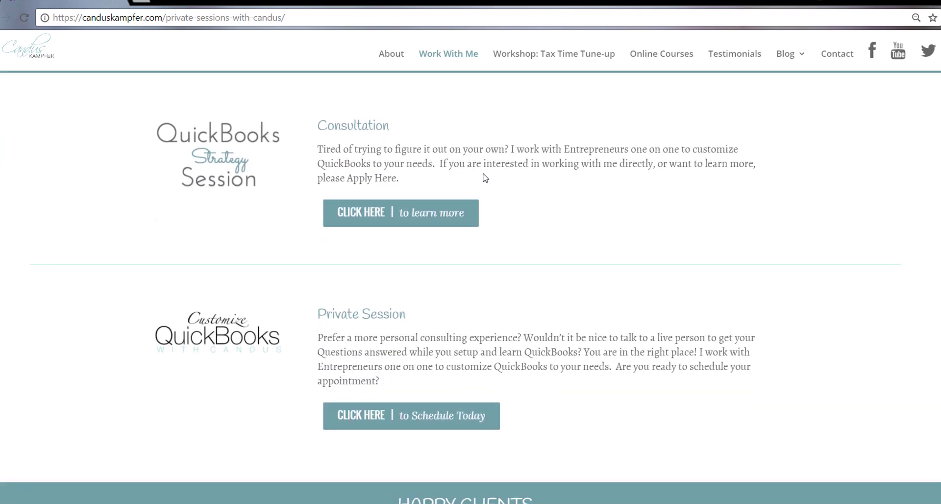